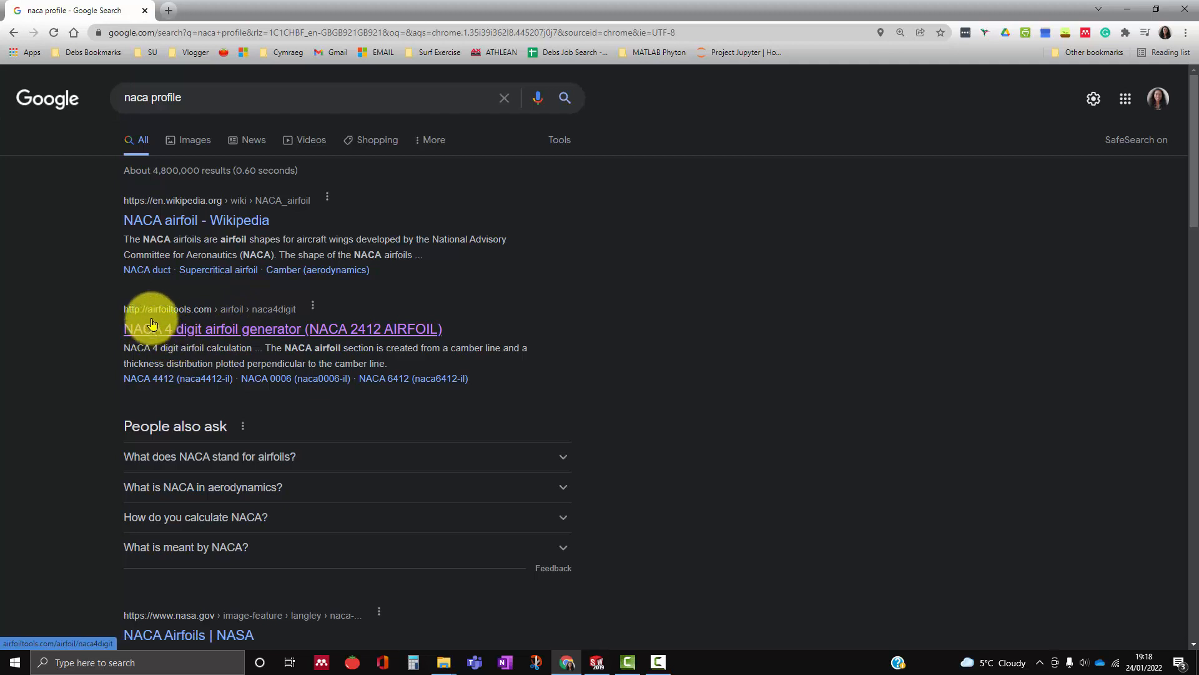
# Open the airfoil plotter on the Airfoil Tools site and choose the naca001234-il airfoil.
pyautogui.click(192, 332)
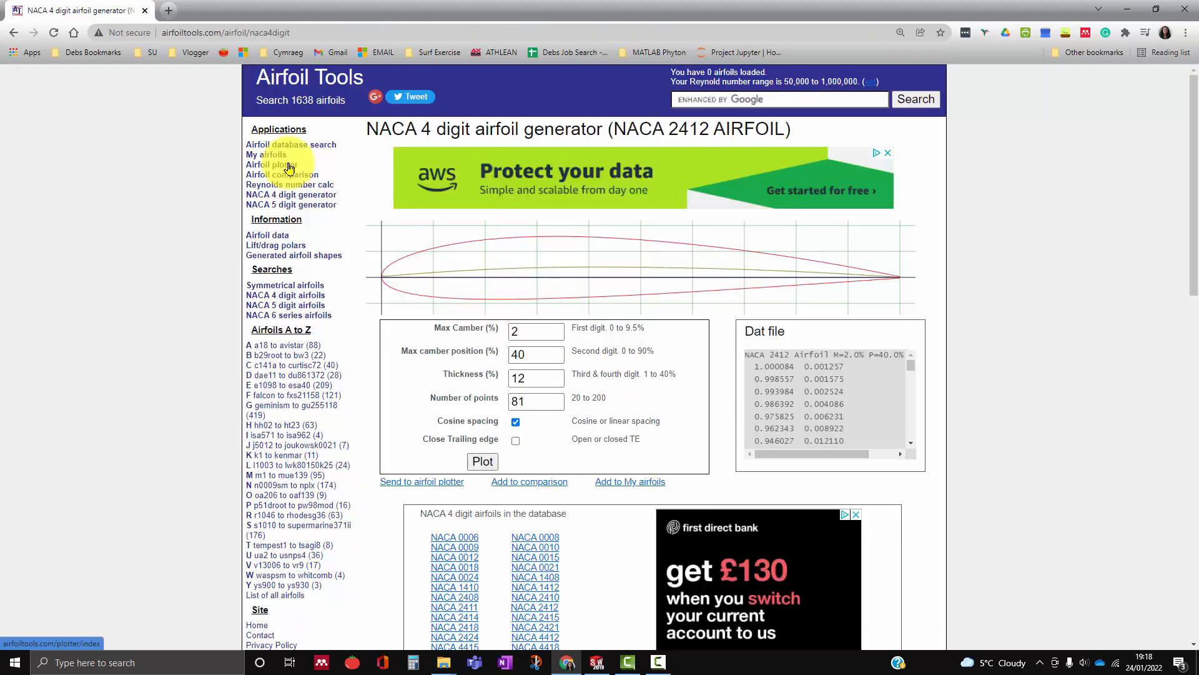
pyautogui.click(289, 166)
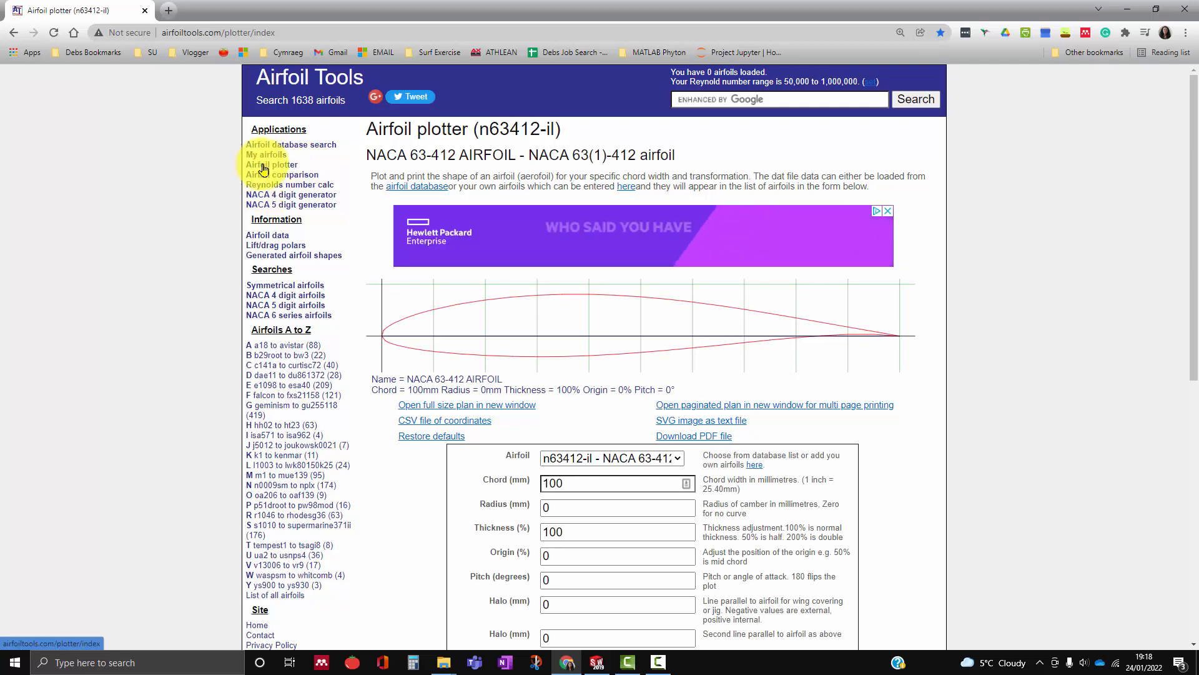
pyautogui.click(612, 458)
pyautogui.scroll(-20, 656, 353)
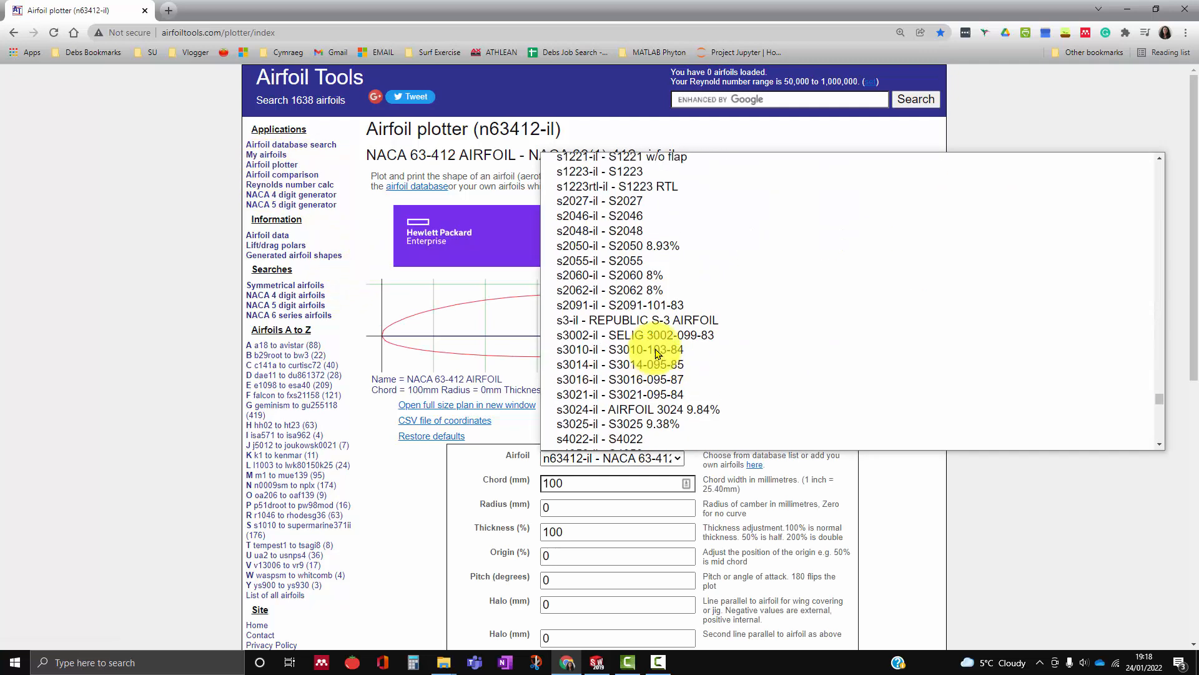
pyautogui.scroll(15, 656, 354)
pyautogui.scroll(-15, 657, 353)
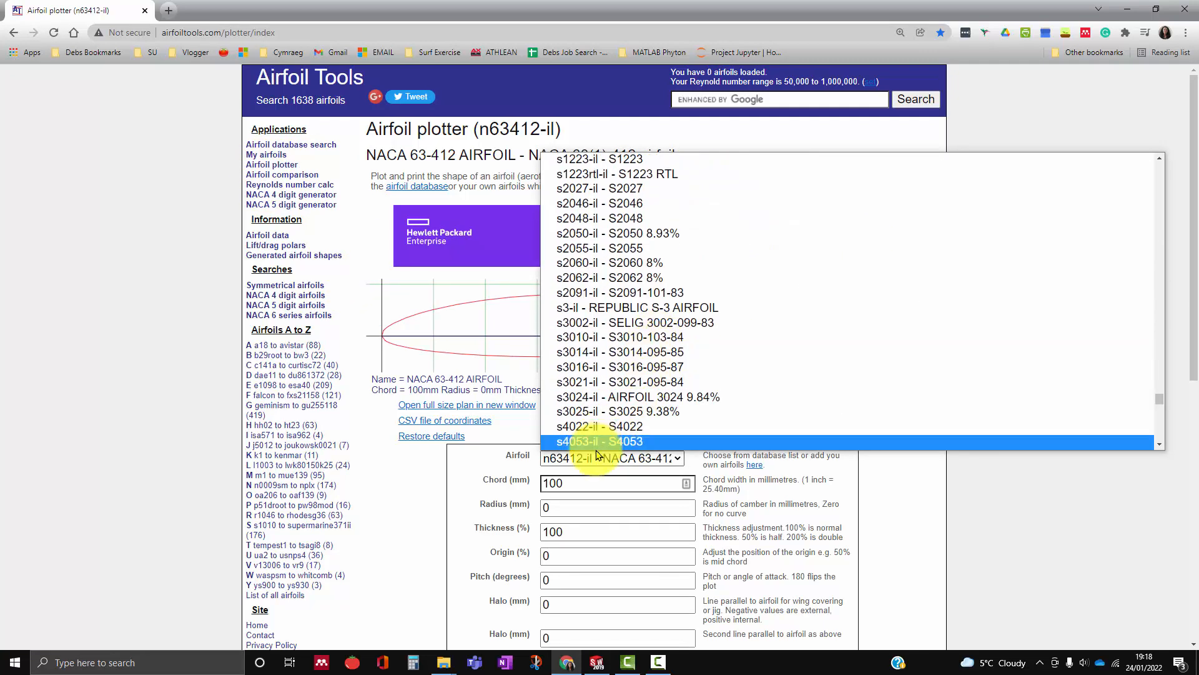
pyautogui.write('naca00')
pyautogui.write('12')
pyautogui.press('Return')
# Set the airfoil's chord to 10000 mm and its pitch to 2 degrees, and plot it.
pyautogui.moveTo(568, 484); pyautogui.dragTo(490, 490)
pyautogui.write('10000')
pyautogui.scroll(-4, 535, 244)
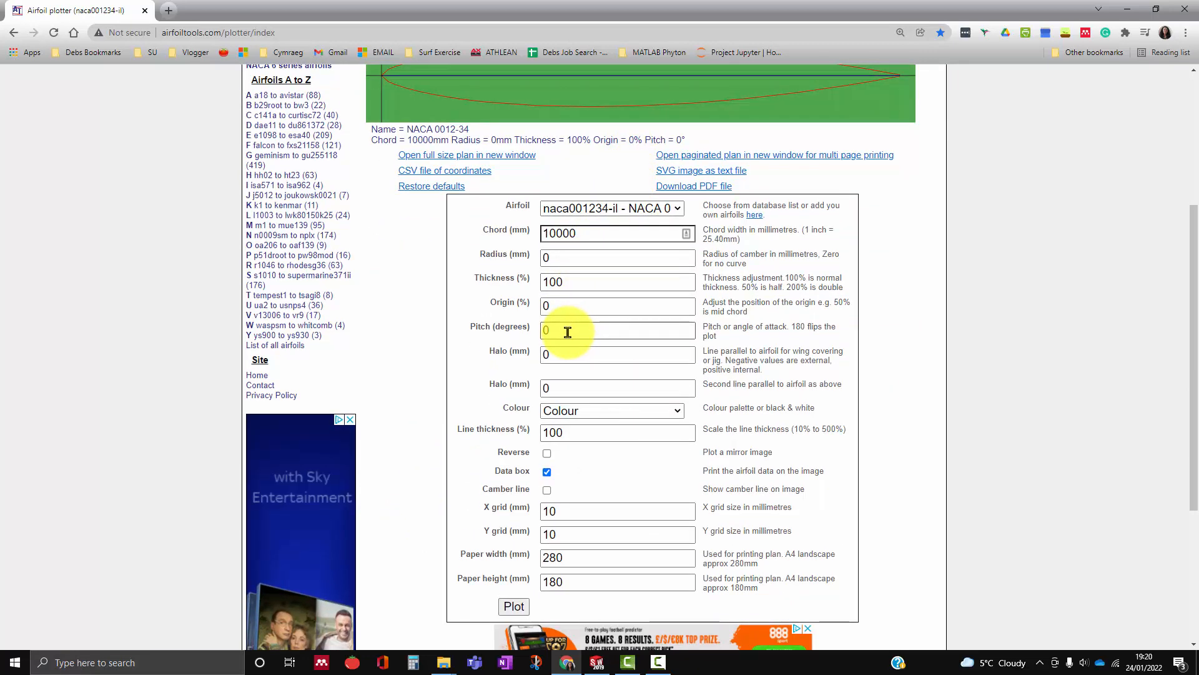
pyautogui.scroll(4, 565, 327)
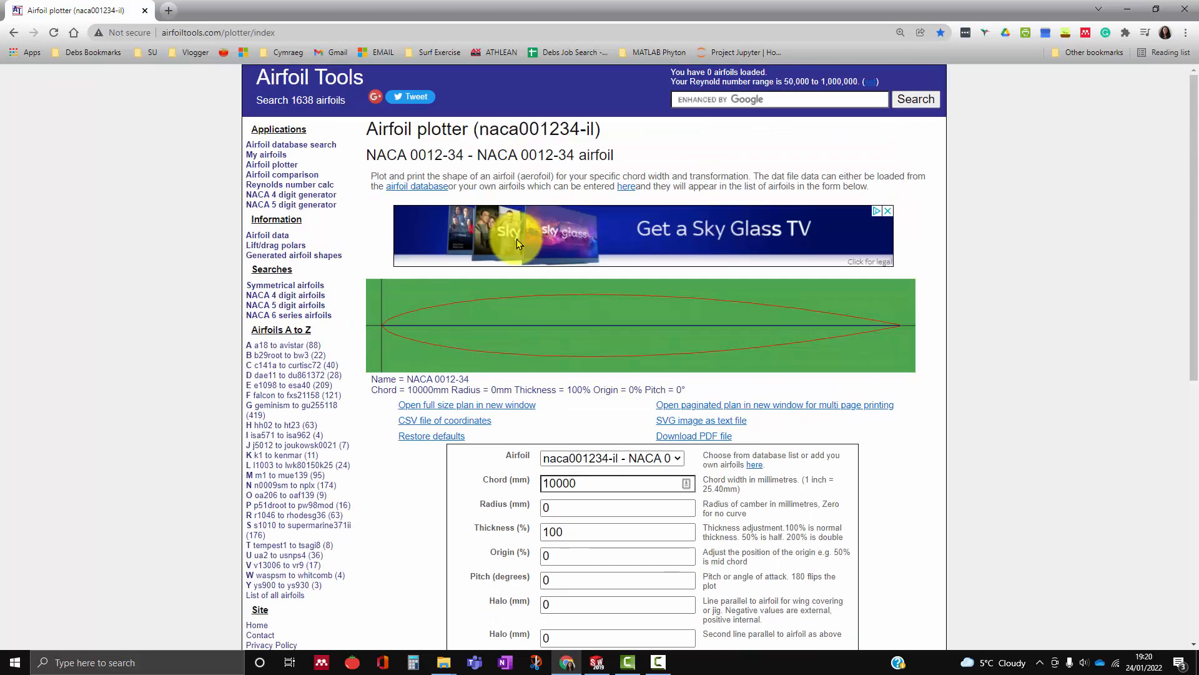
pyautogui.moveTo(565, 331); pyautogui.dragTo(512, 333)
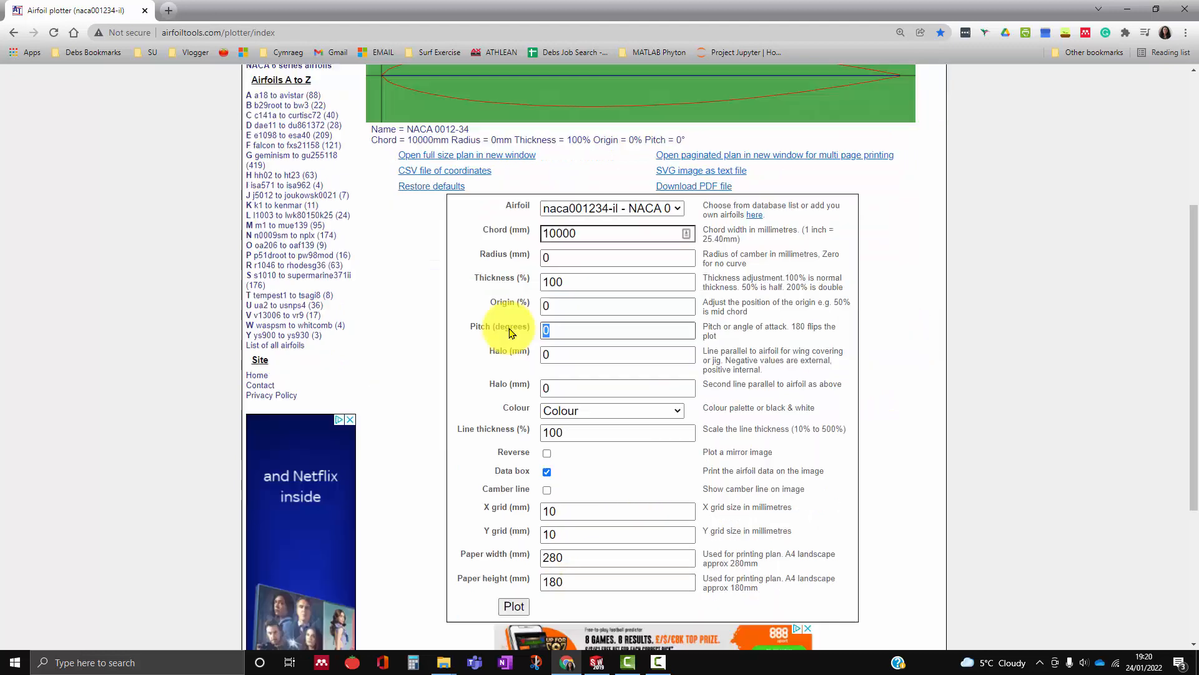
pyautogui.write('2')
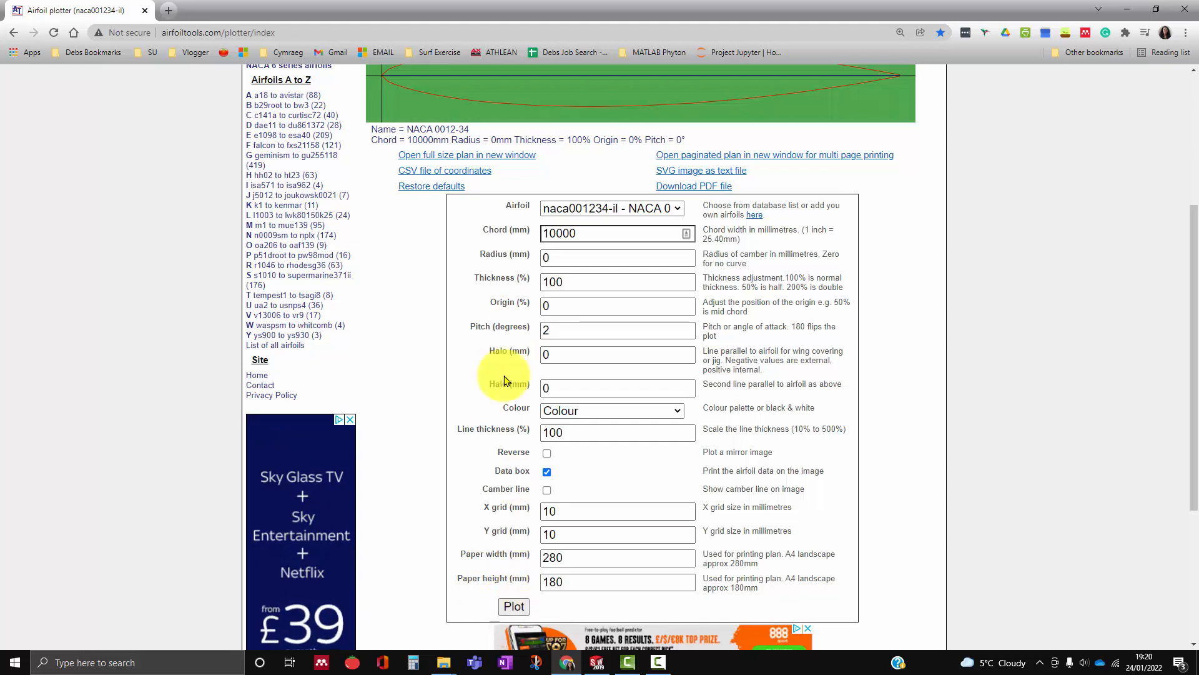
pyautogui.click(523, 610)
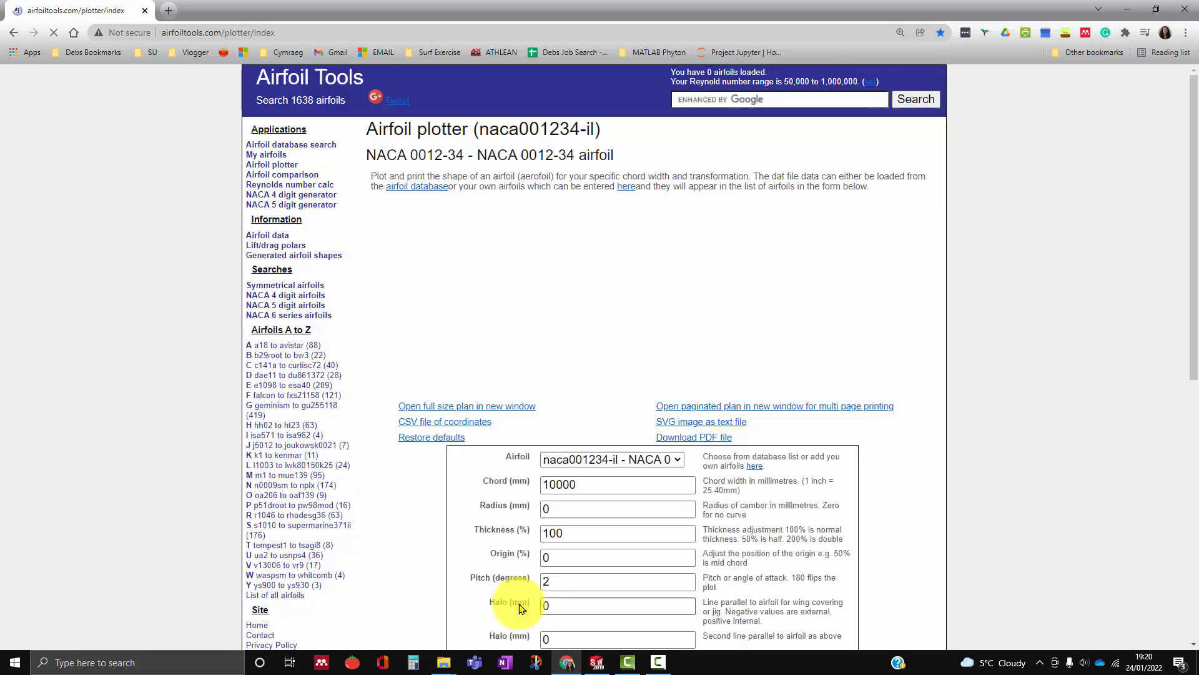
# Save the plotted airfoil's coordinates as naca001234-il.csv and open the file in Excel.
pyautogui.click(474, 429)
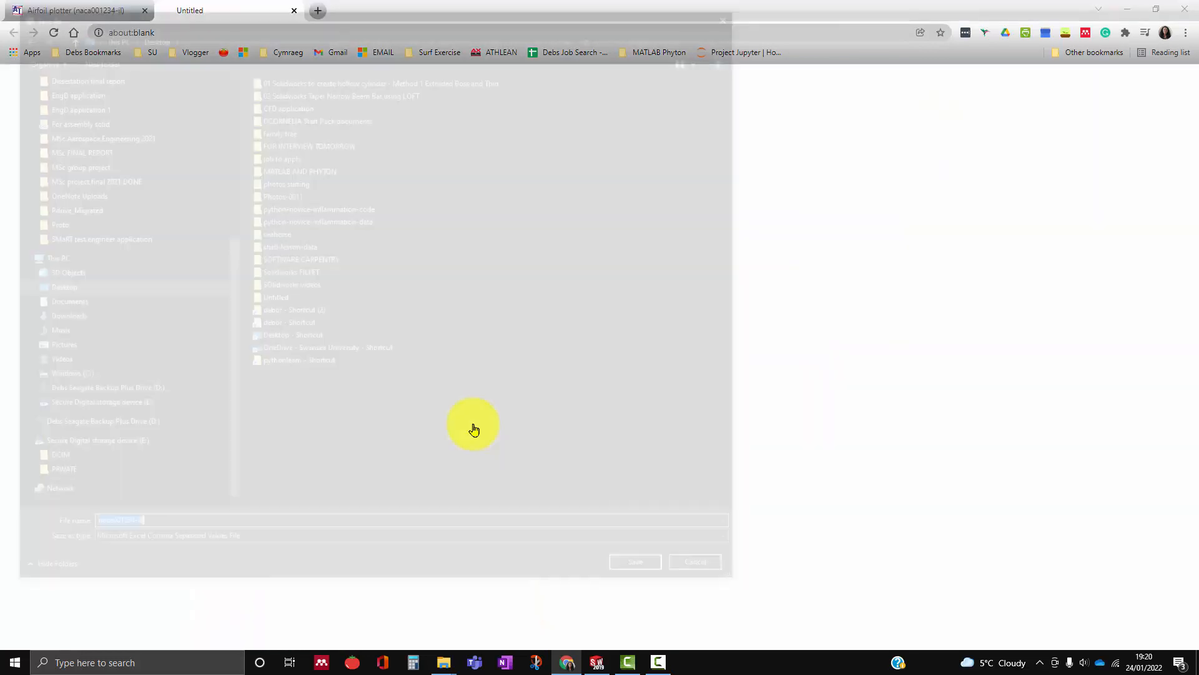
pyautogui.click(634, 562)
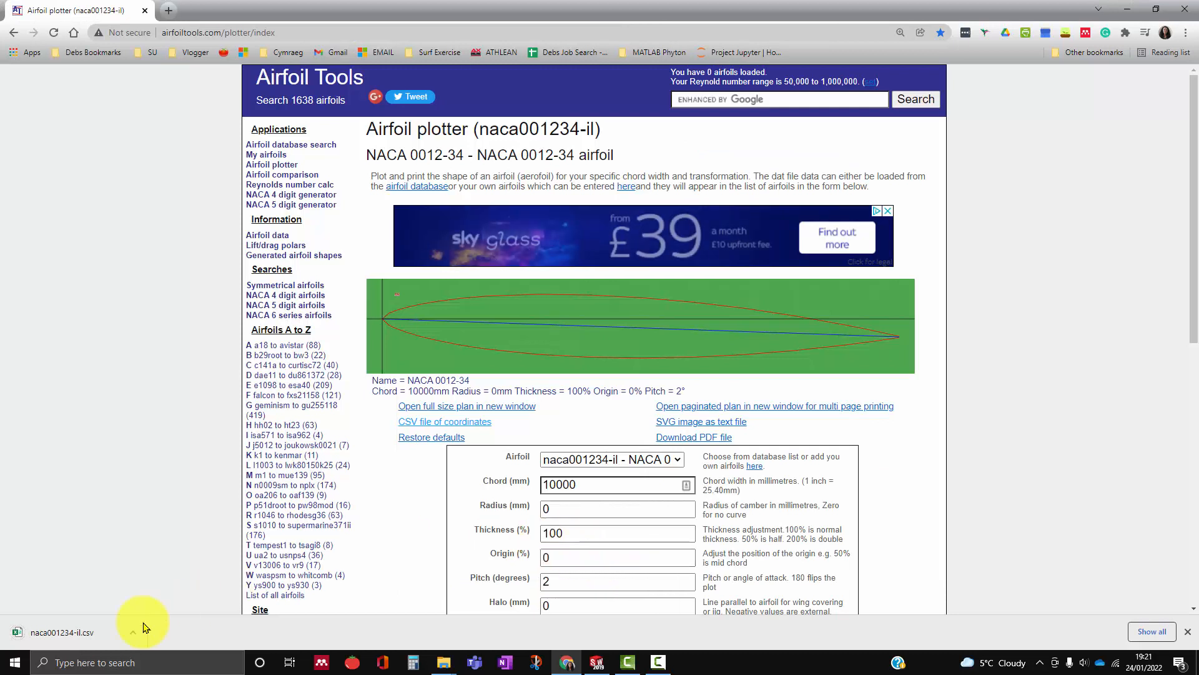
pyautogui.click(83, 632)
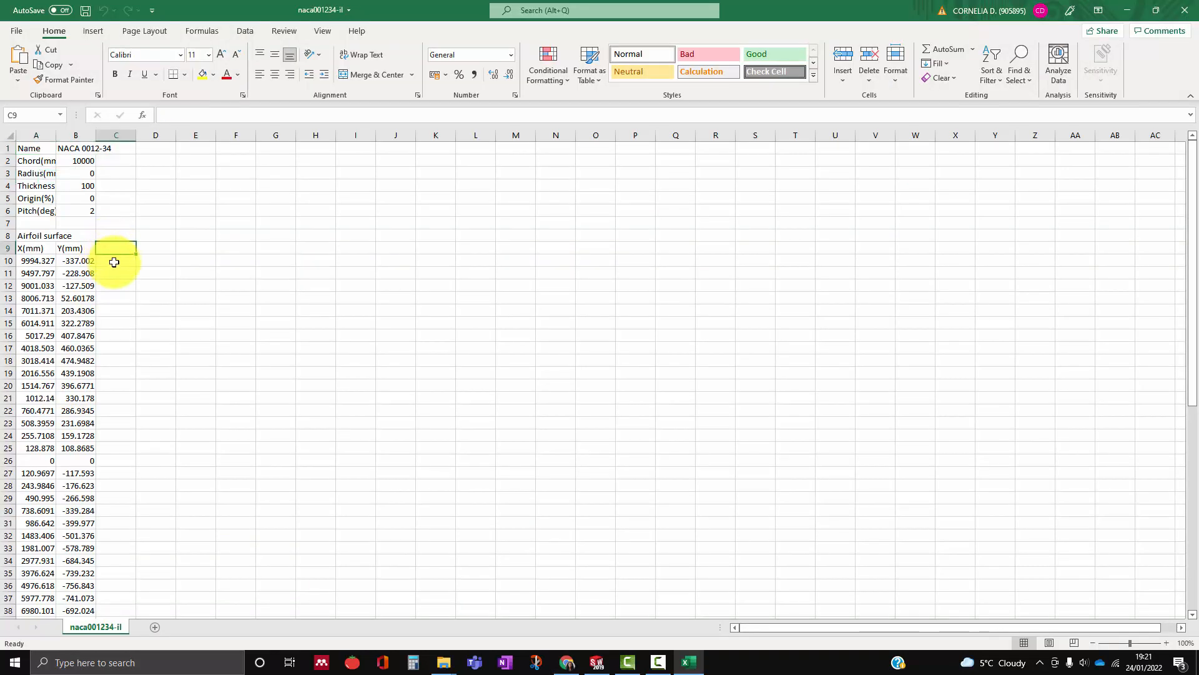
# Add a Z coordinate of 0 in column C for all airfoil surface points (rows 10 to 42) and the camber line points.
pyautogui.click(126, 269)
pyautogui.click(125, 261)
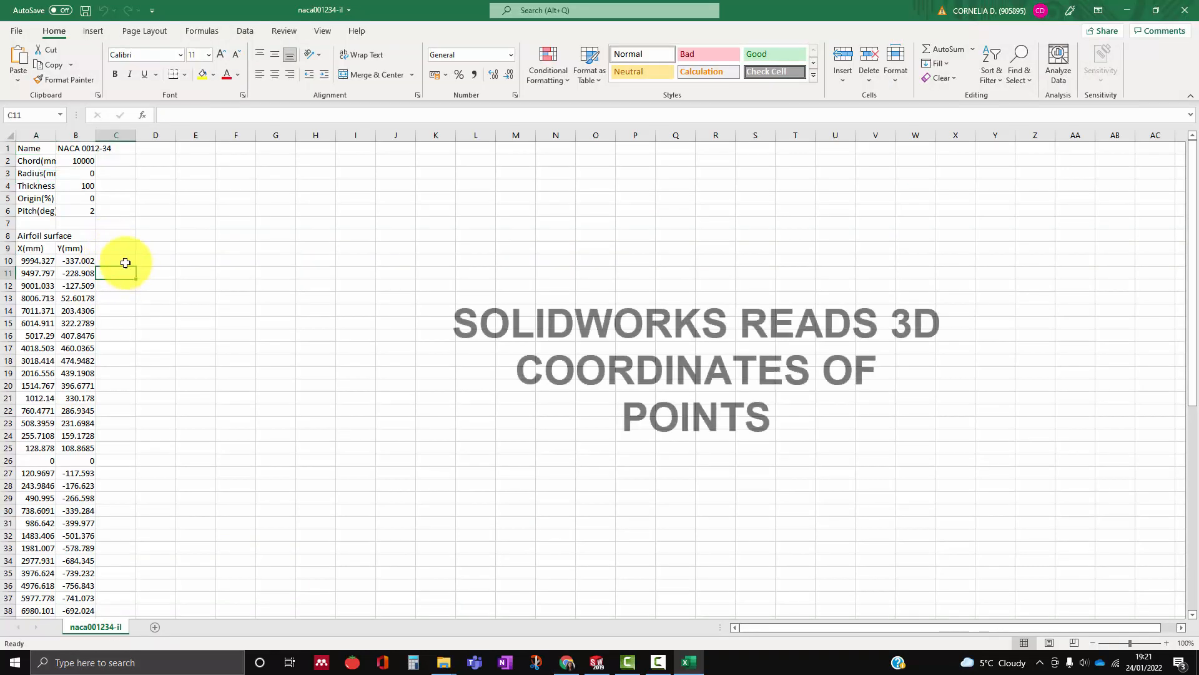
pyautogui.write('0')
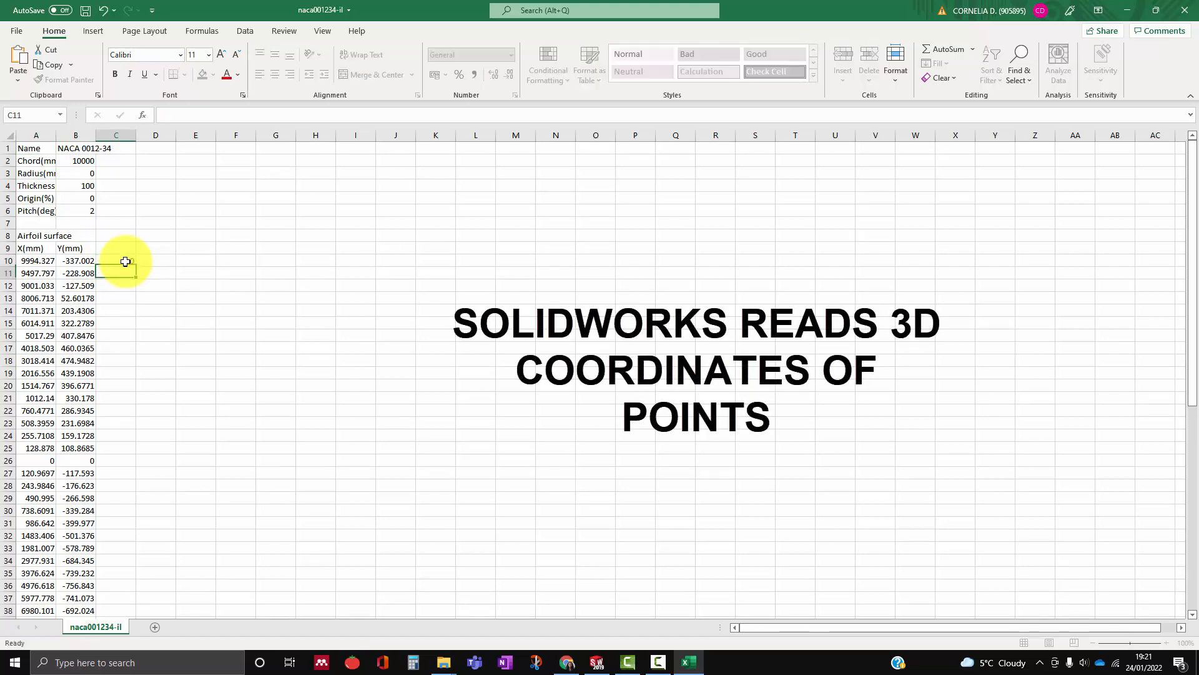
pyautogui.press('Return')
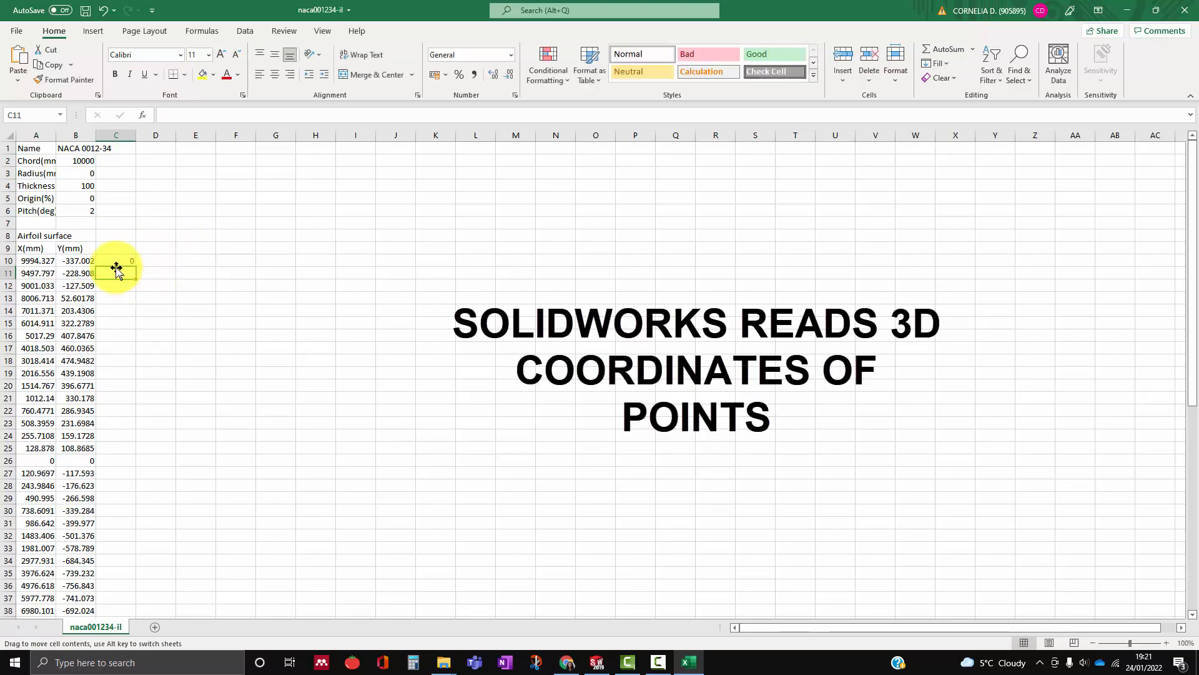
pyautogui.click(128, 261)
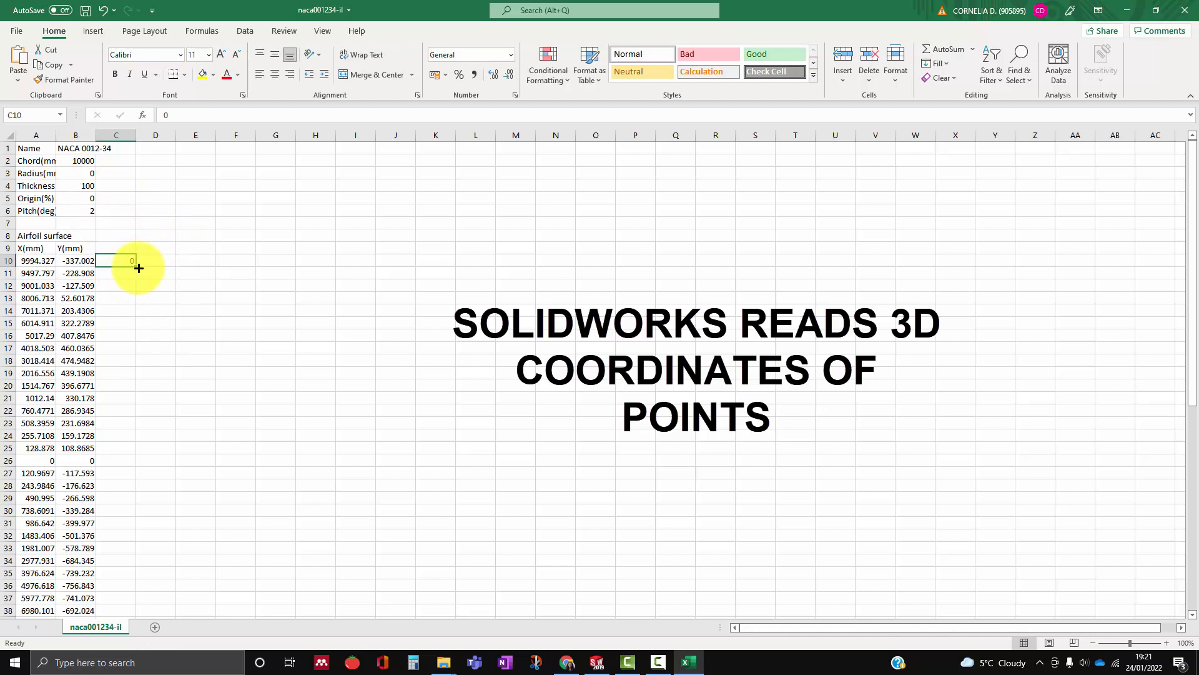
pyautogui.moveTo(137, 268); pyautogui.dragTo(118, 601)
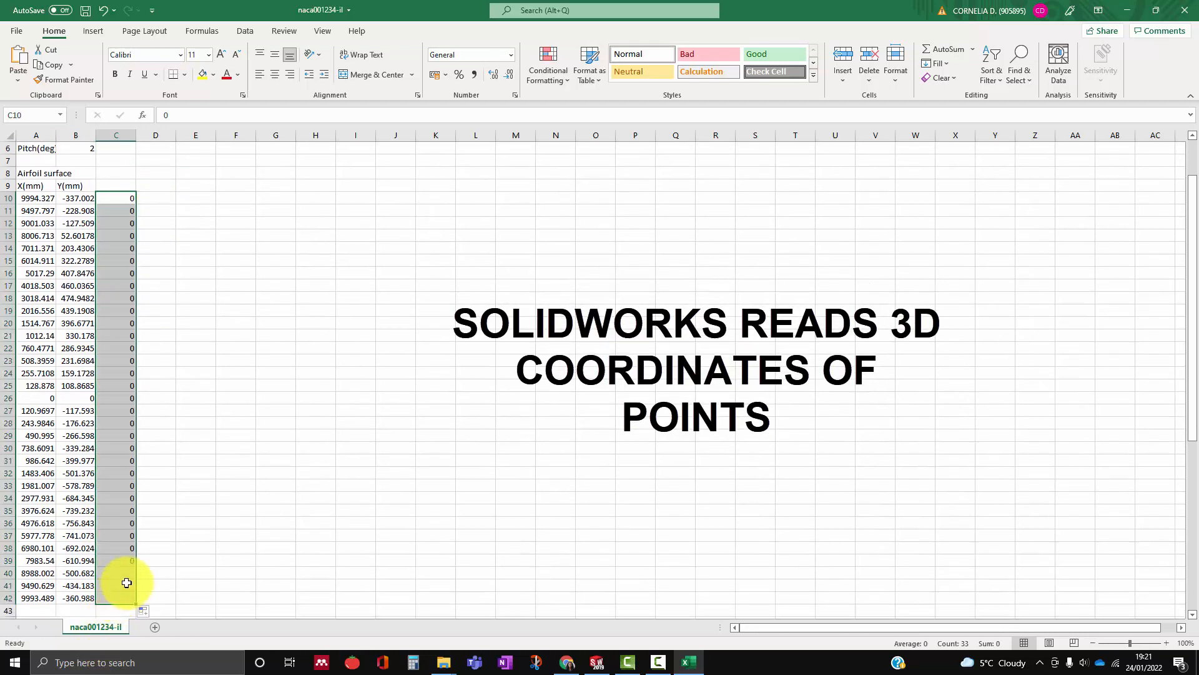
pyautogui.scroll(-8, 123, 580)
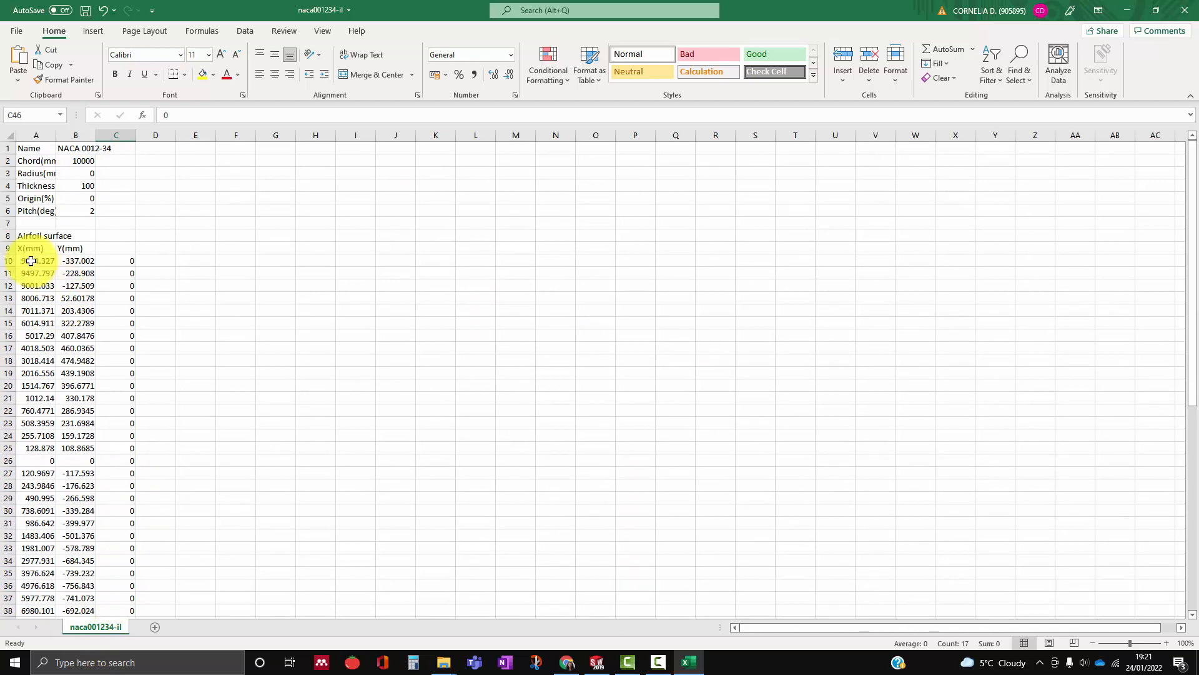
# Copy the airfoil surface X, Y and Z coordinates in A10:C42 into a new Notepad document.
pyautogui.moveTo(21, 263); pyautogui.dragTo(125, 495)
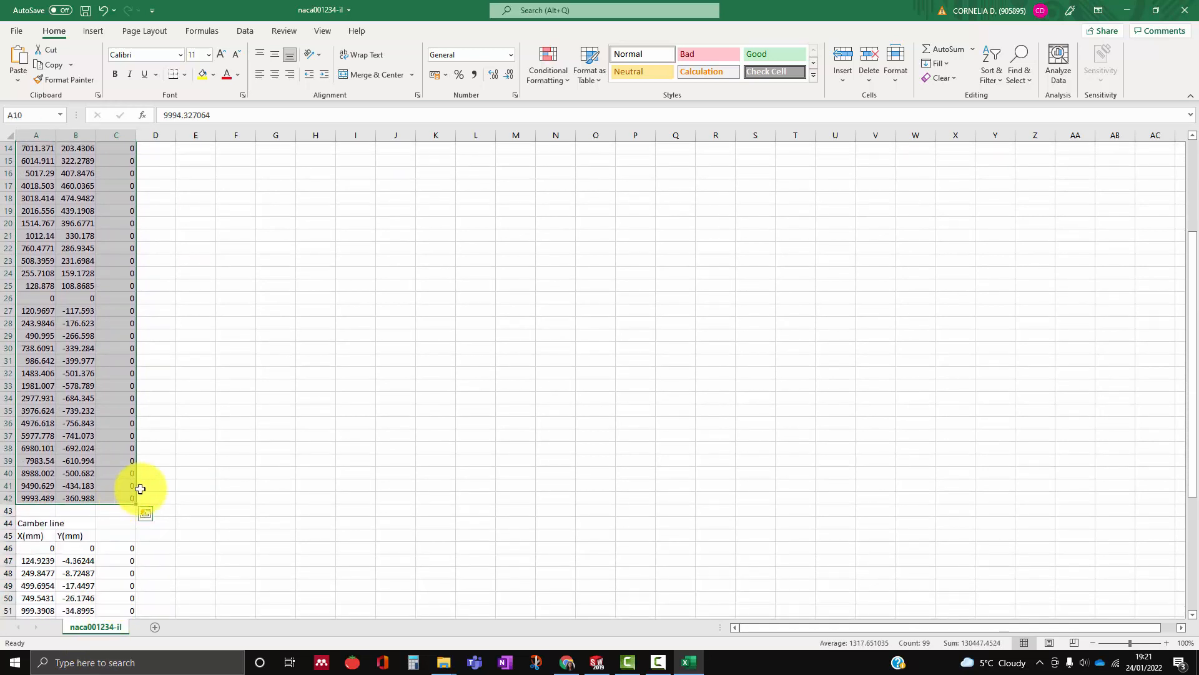
pyautogui.hotkey('ctrl', 'c')
pyautogui.scroll(4, 143, 487)
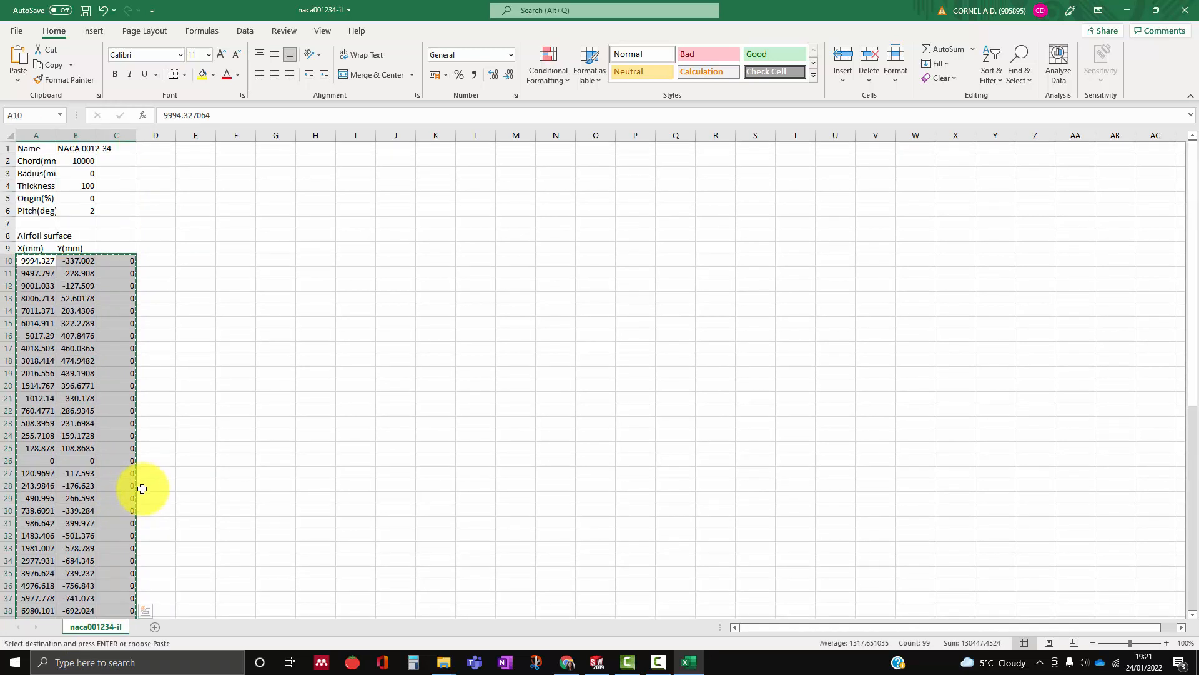
pyautogui.click(87, 653)
pyautogui.write('tnote')
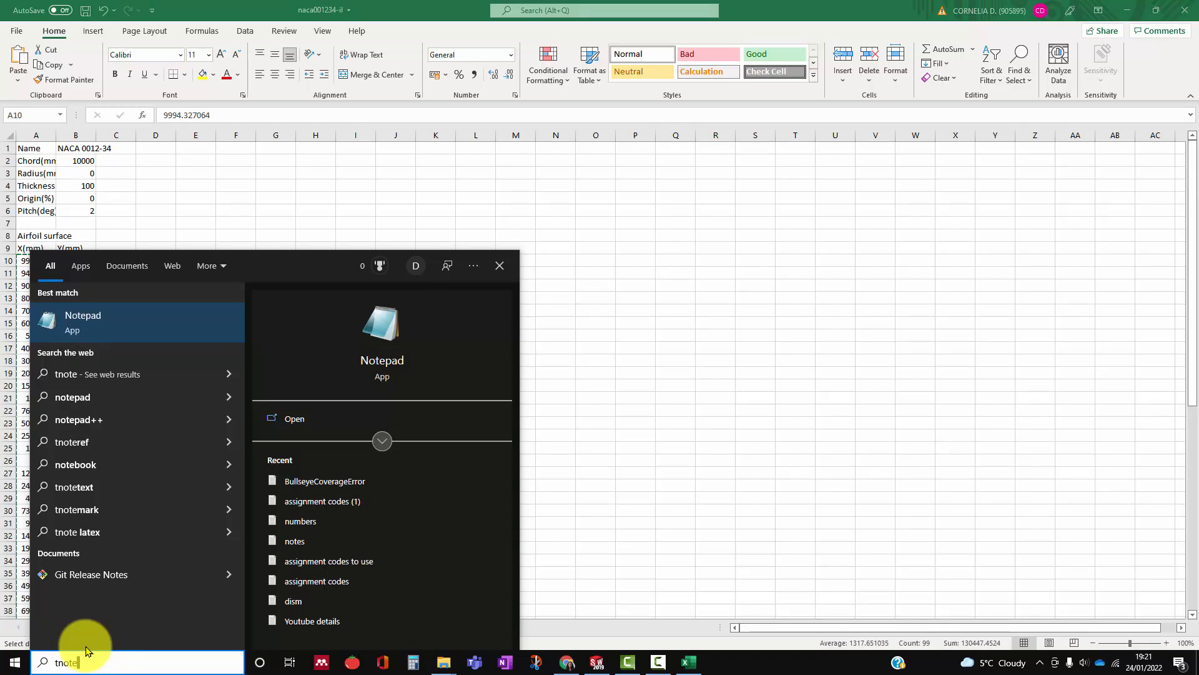
pyautogui.press('Return')
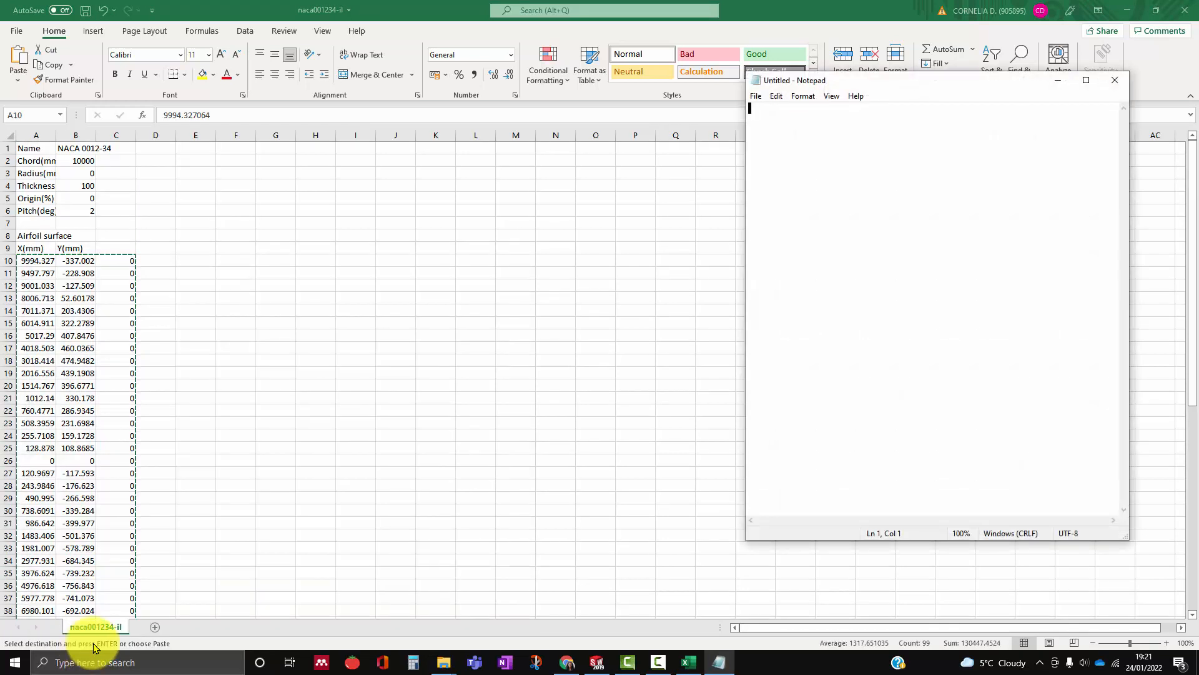
pyautogui.hotkey('ctrl', 'v')
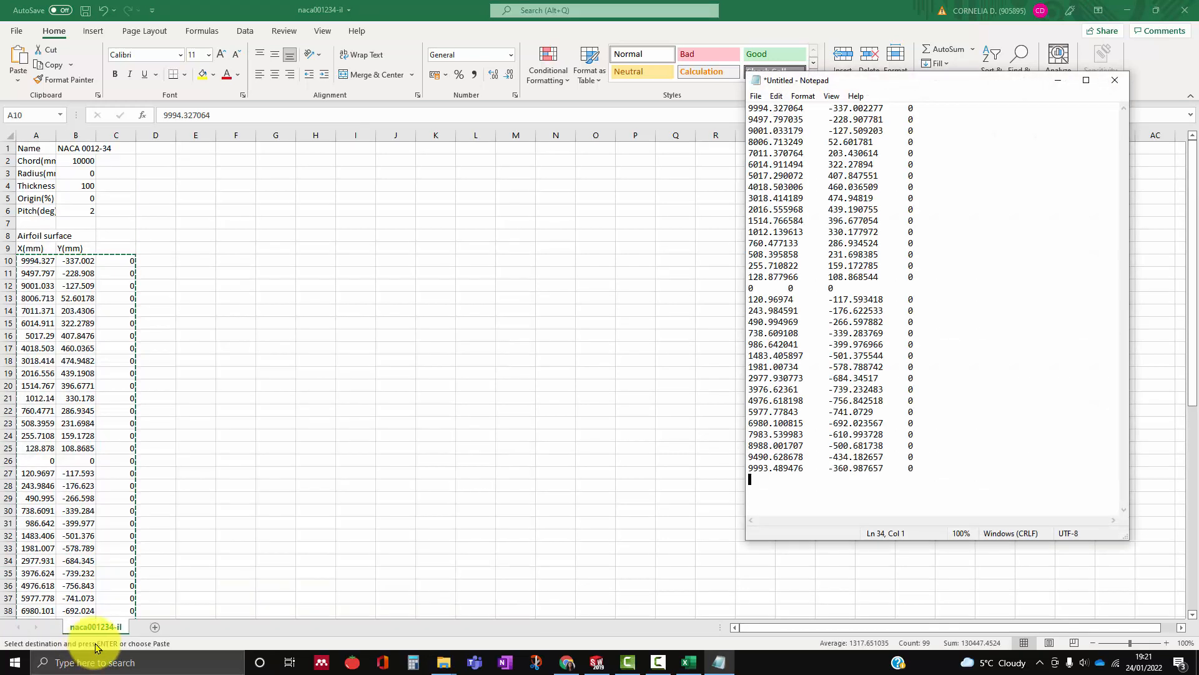
# Save the coordinate text file under the name naca0012.
pyautogui.click(757, 97)
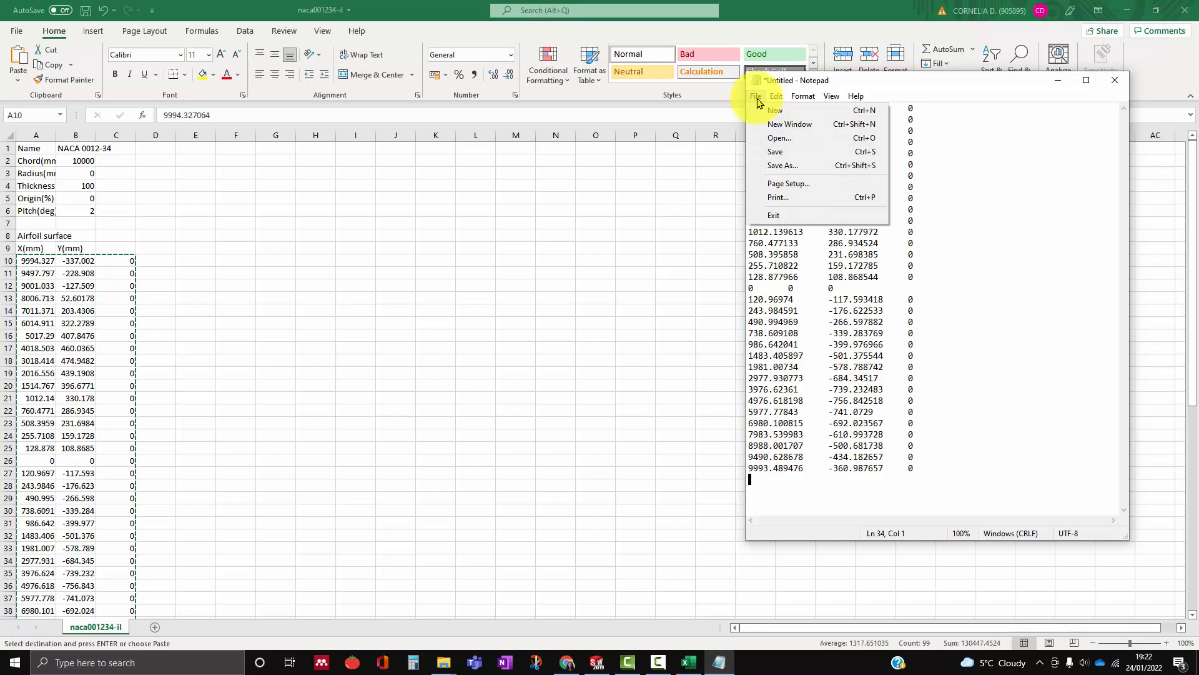
pyautogui.click(773, 164)
pyautogui.write('naca0012')
pyautogui.press('Return')
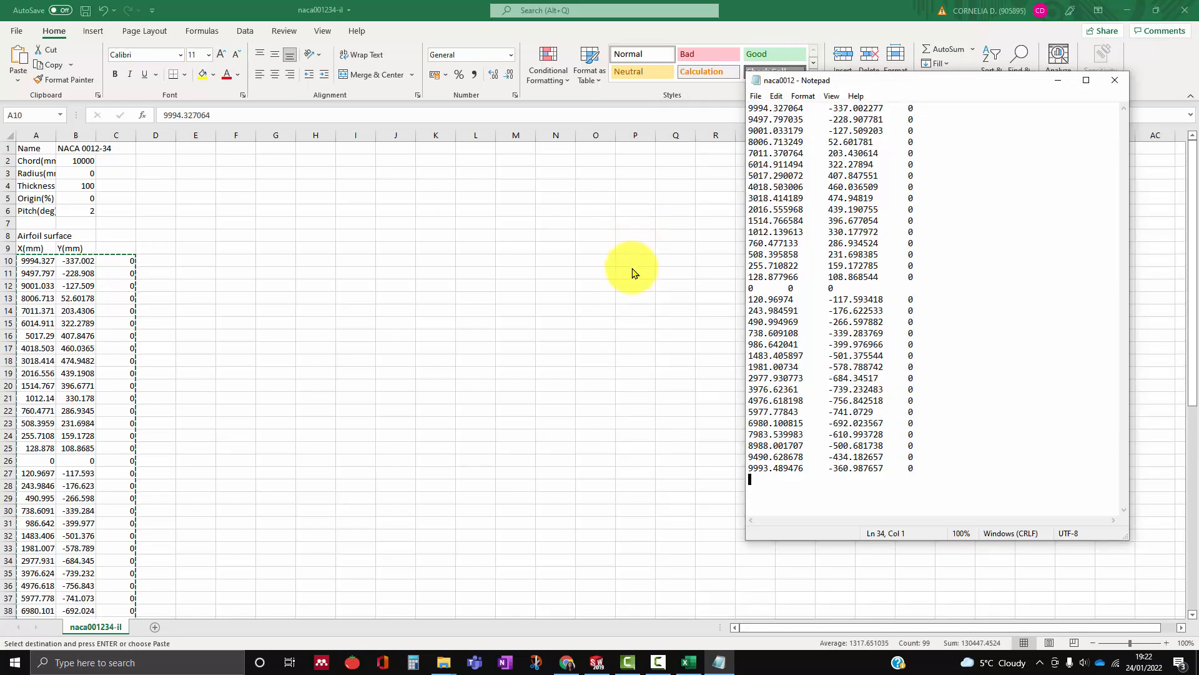
# Switch to SOLIDWORKS and create a curve through XYZ points from the naca0012 text file on the Desktop.
pyautogui.click(595, 663)
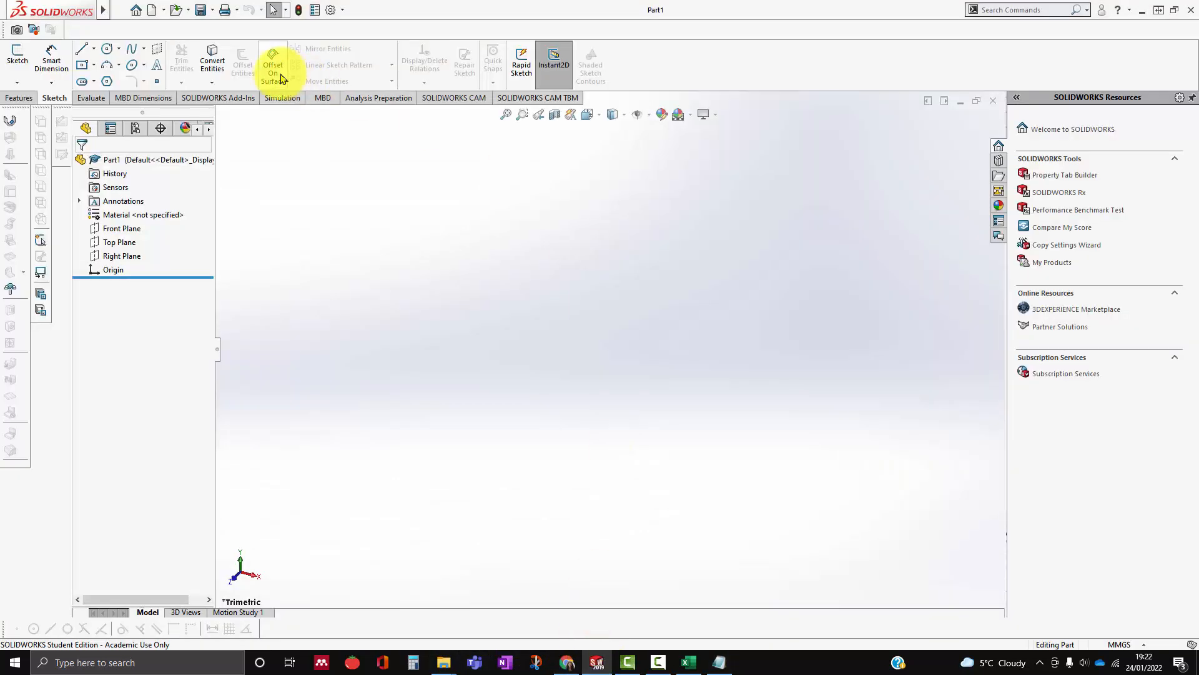
pyautogui.click(19, 98)
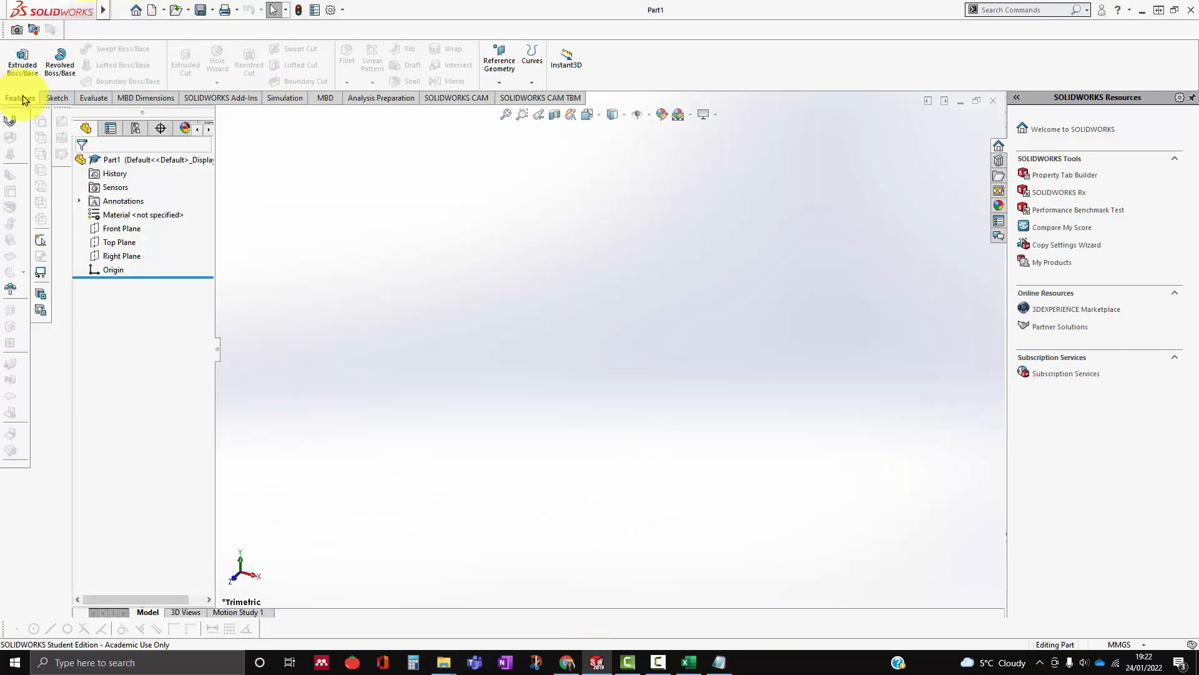
pyautogui.click(532, 82)
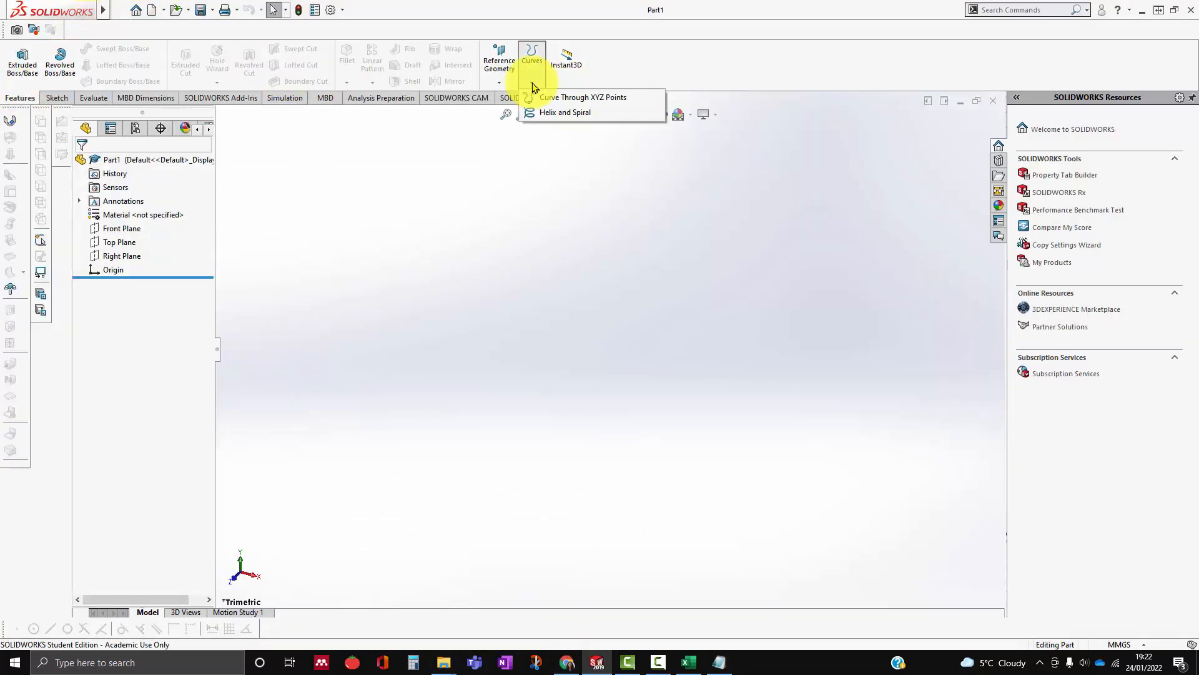
pyautogui.click(577, 99)
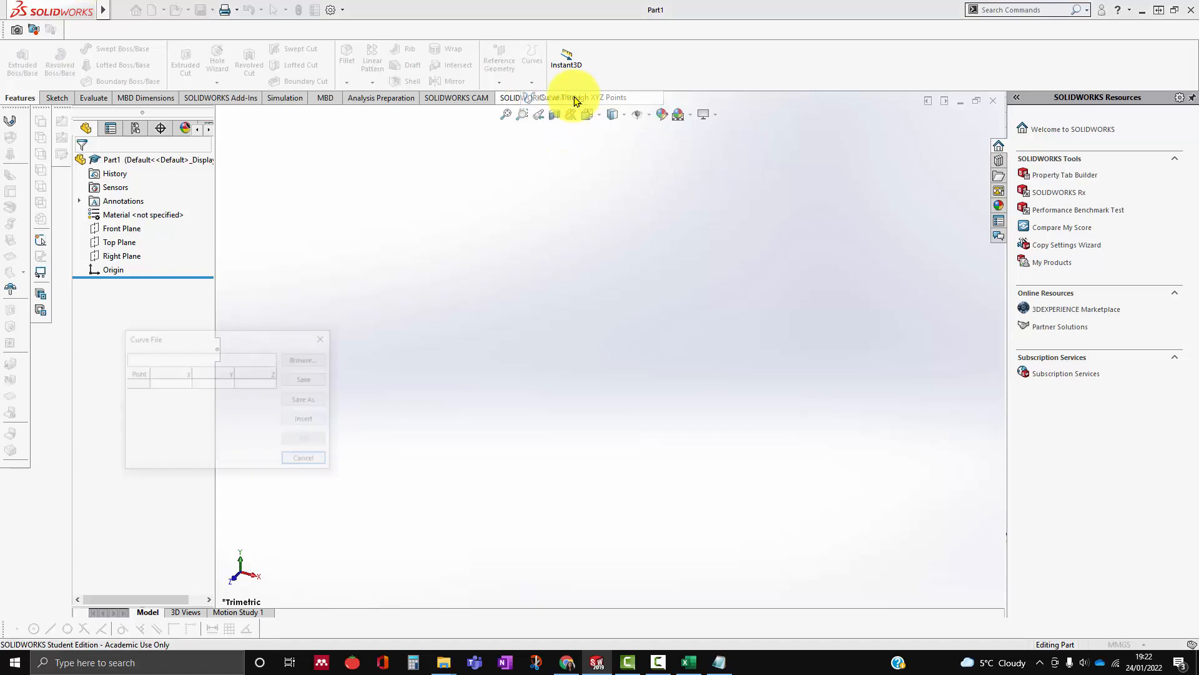
pyautogui.click(316, 364)
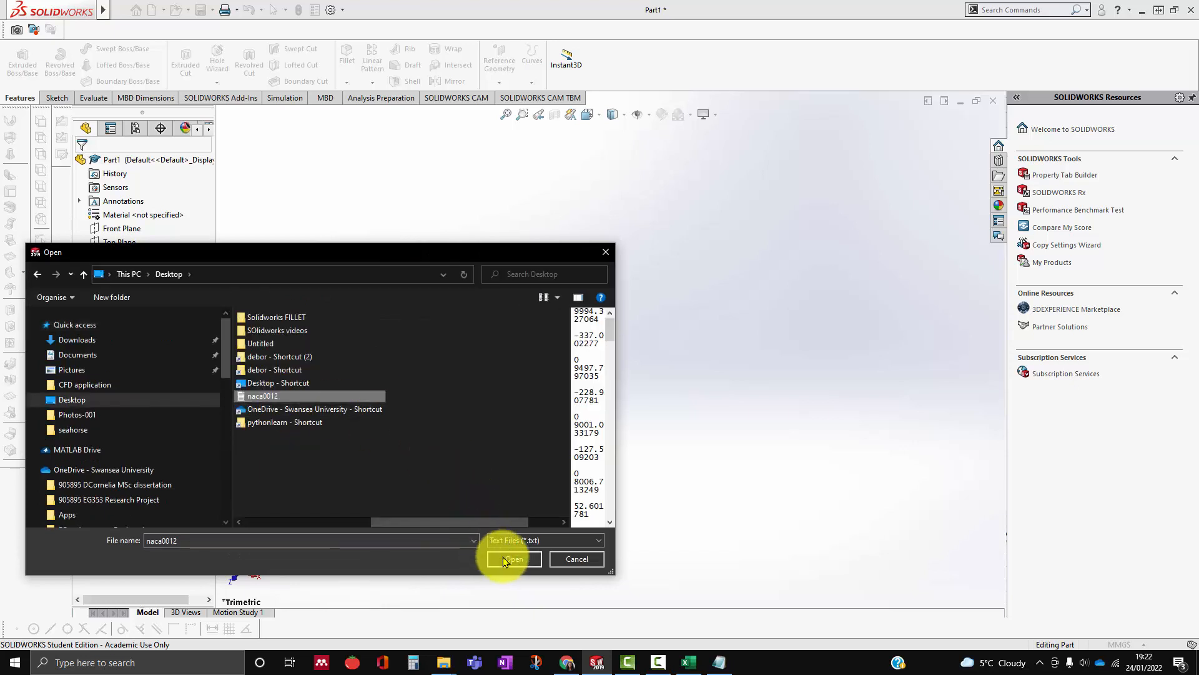
pyautogui.click(505, 556)
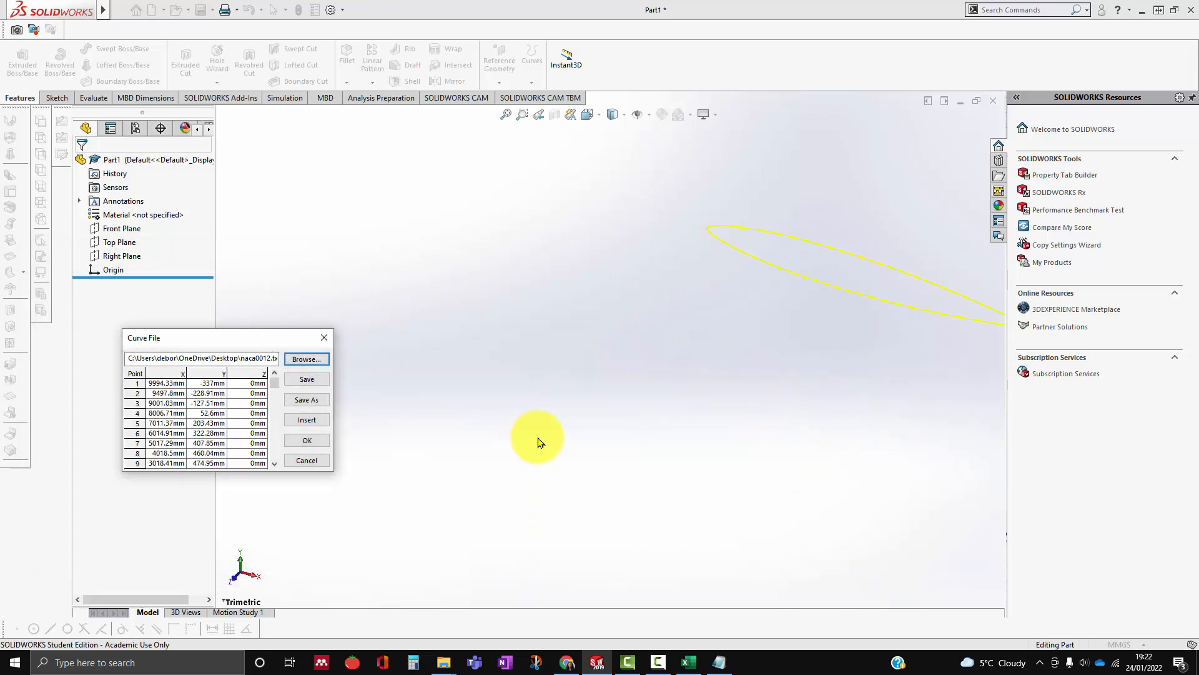
pyautogui.click(306, 441)
# Try to turn the imported airfoil curve into a 3D sketch with the Intersection Curve command.
pyautogui.click(114, 284)
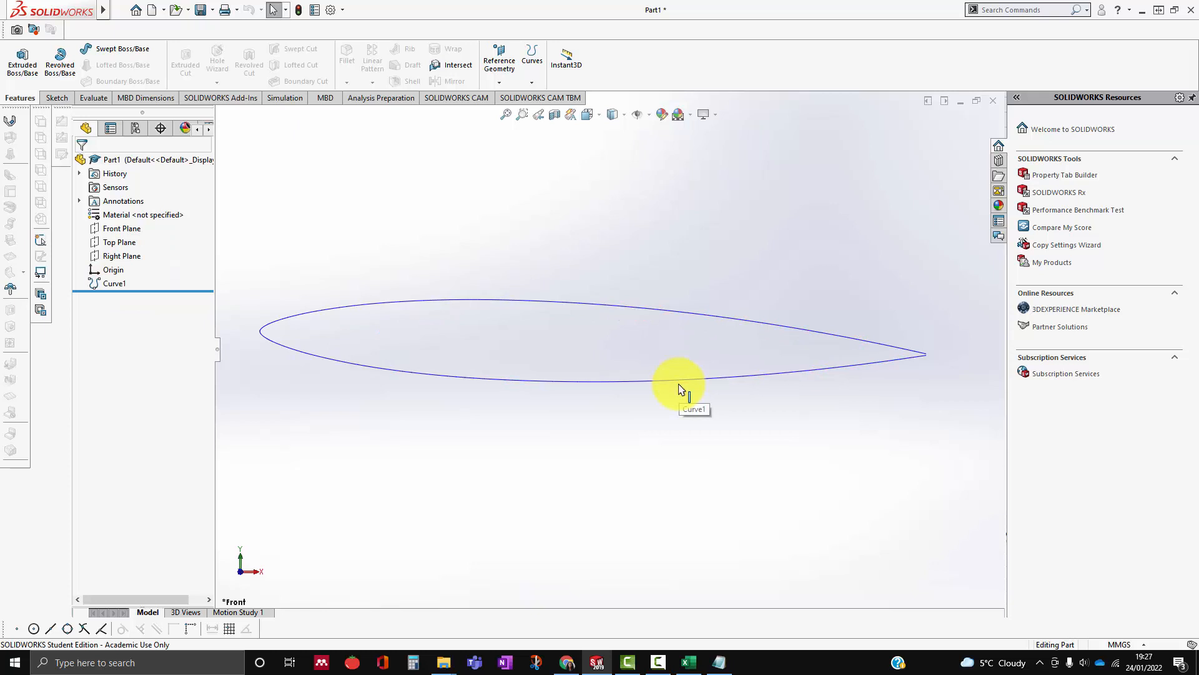
pyautogui.click(114, 284)
pyautogui.click(54, 98)
pyautogui.click(211, 82)
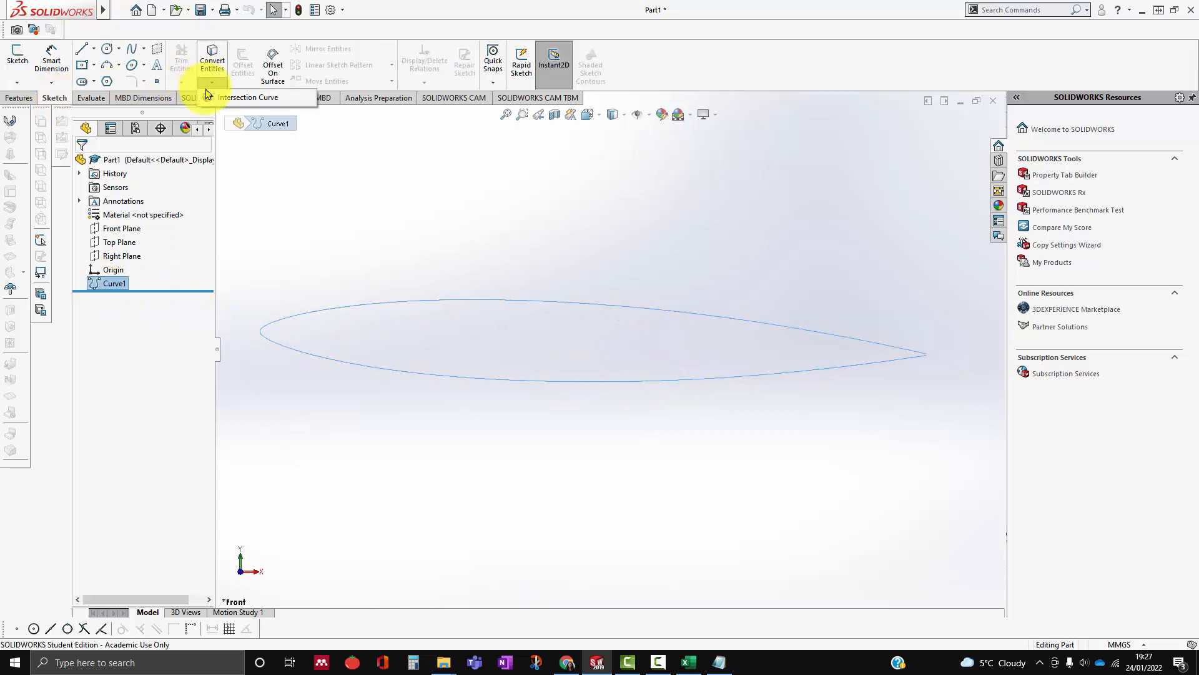
pyautogui.click(239, 100)
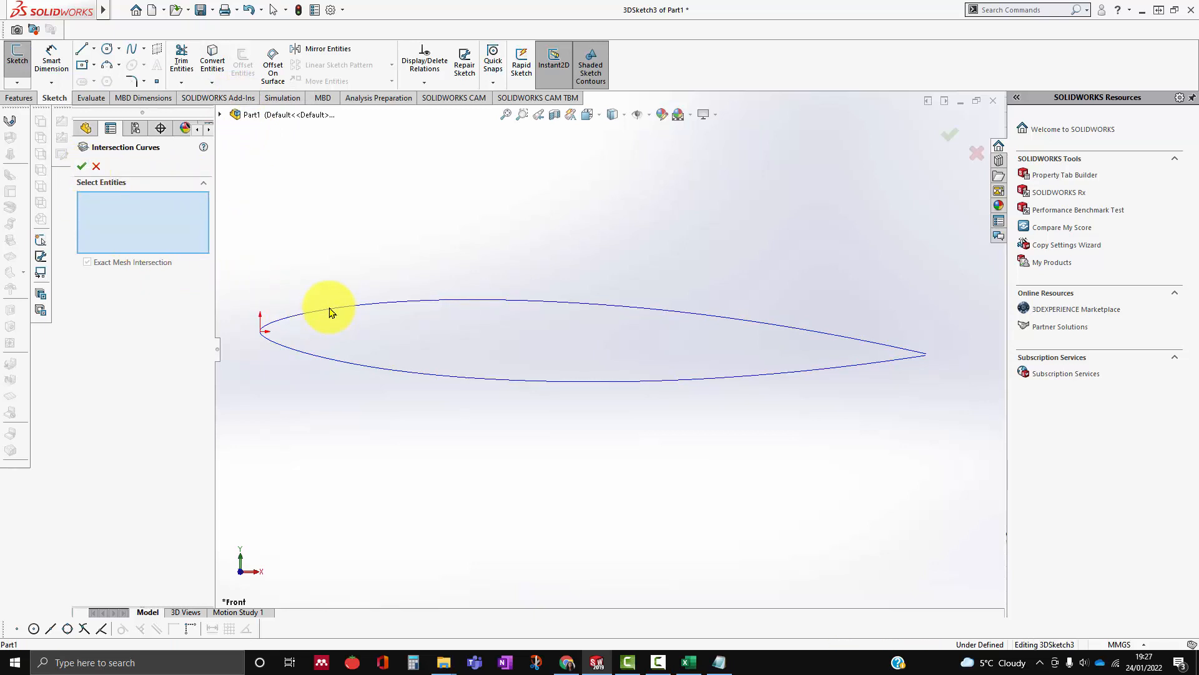
pyautogui.click(83, 167)
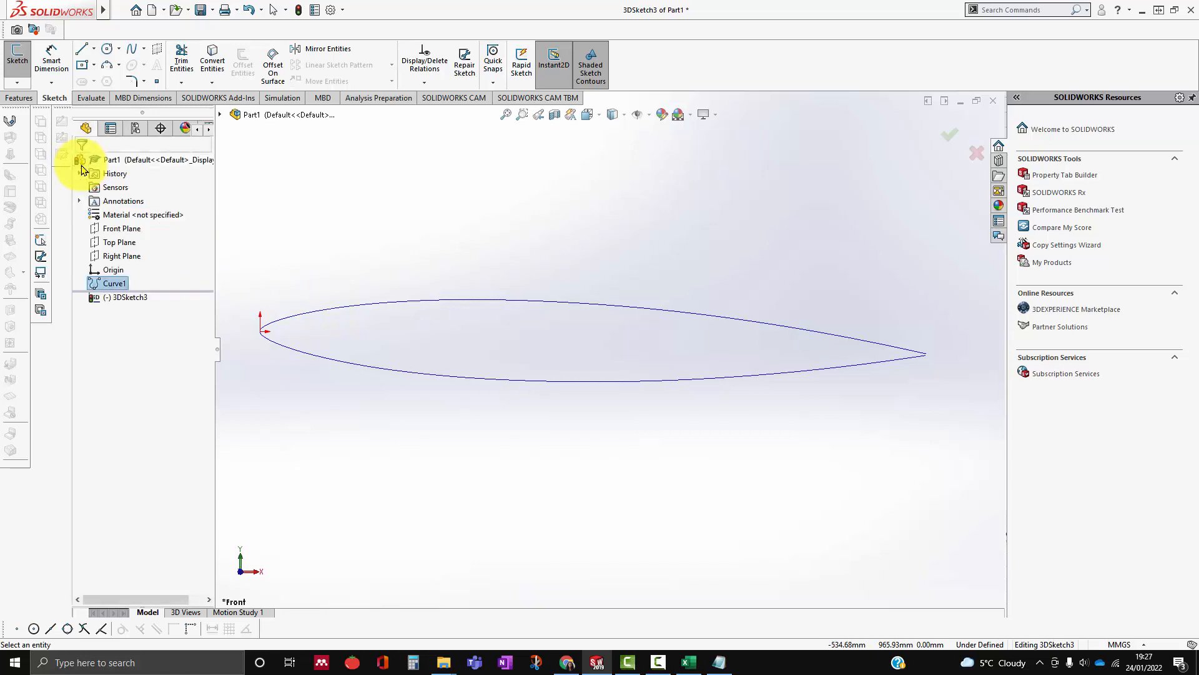
# Convert the imported airfoil curve into a sketch entity of the open 3D sketch with Convert Entities.
pyautogui.click(214, 83)
pyautogui.click(246, 100)
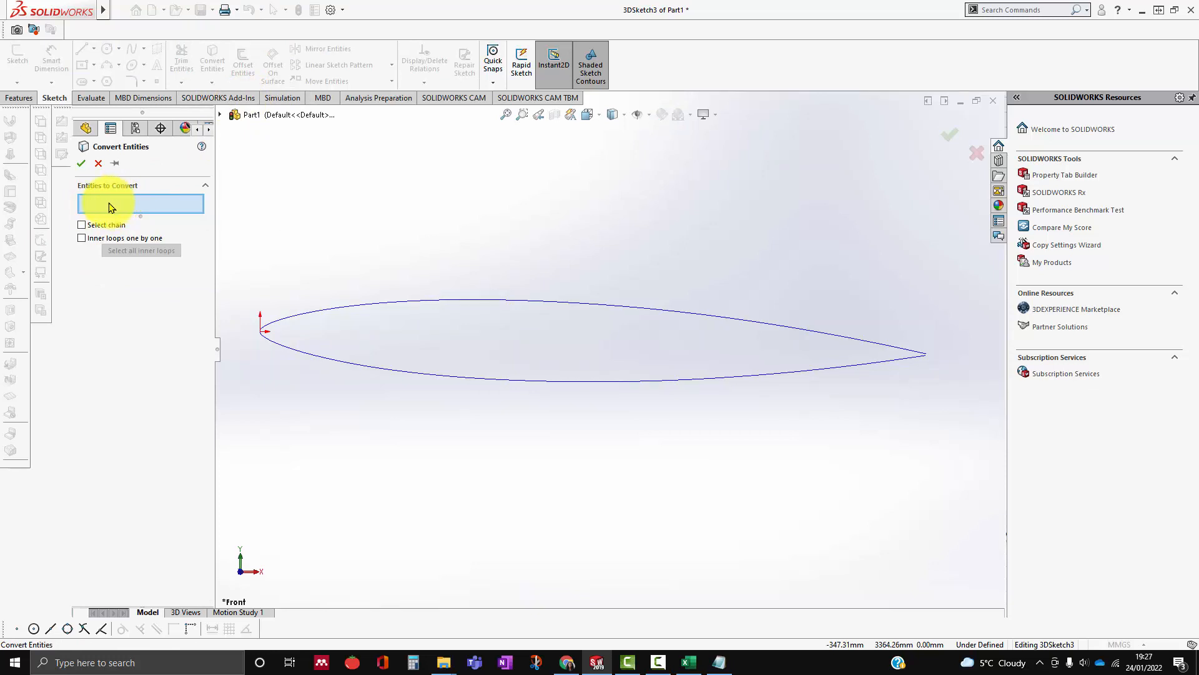
pyautogui.click(305, 320)
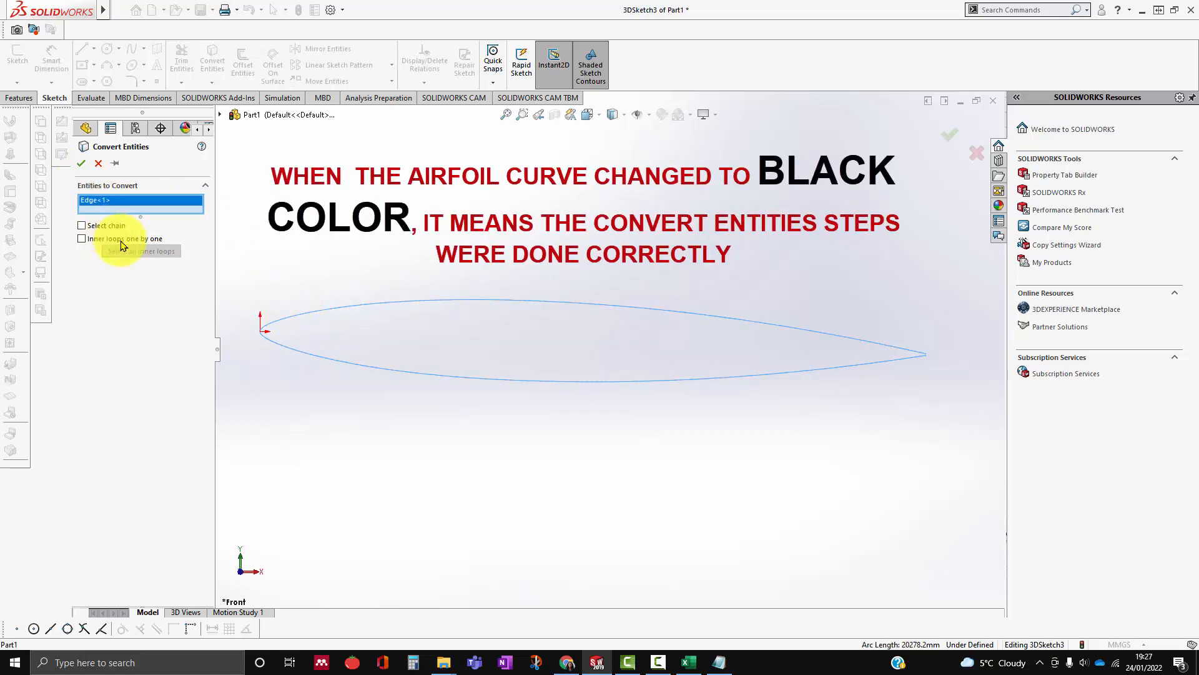
pyautogui.click(81, 164)
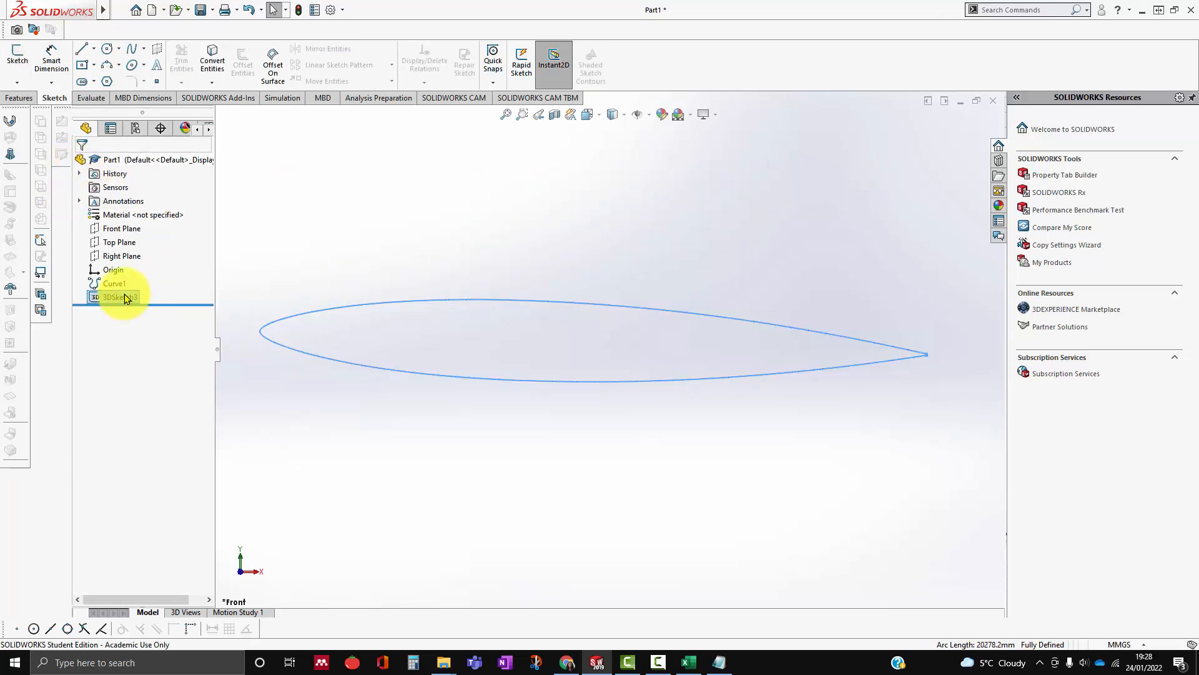
# Copy the airfoil profile from 3DSketch3, paste it into a new sketch on the Front Plane and exit that sketch.
pyautogui.click(288, 322)
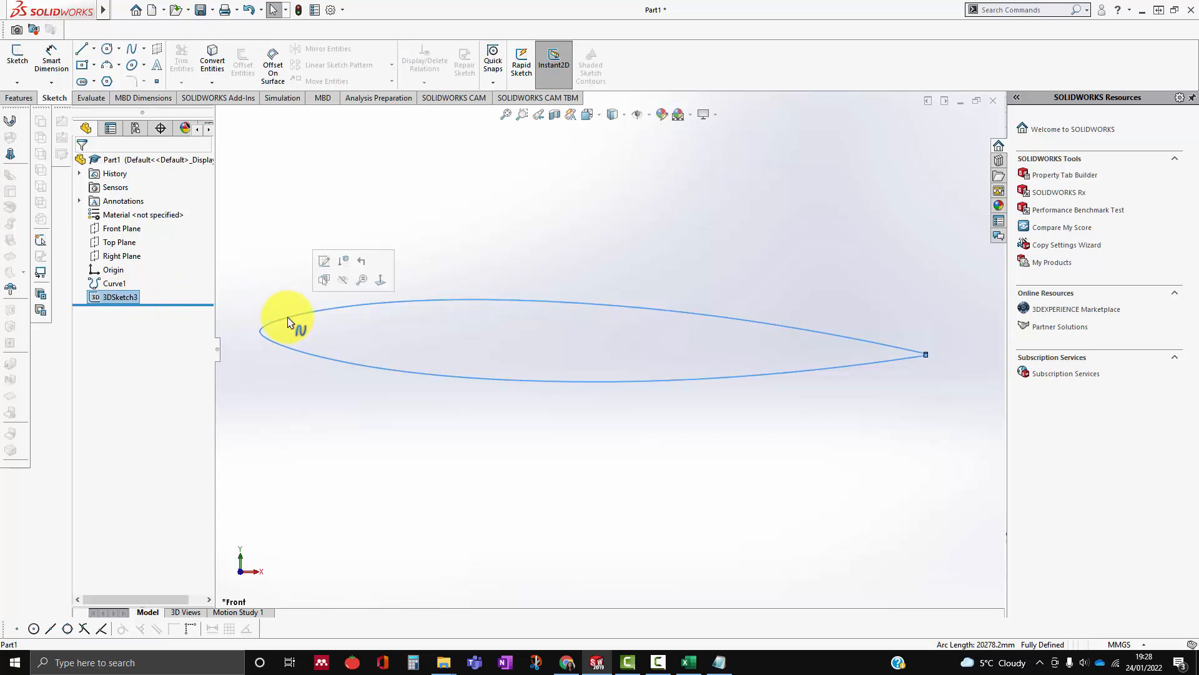
pyautogui.rightClick(287, 322)
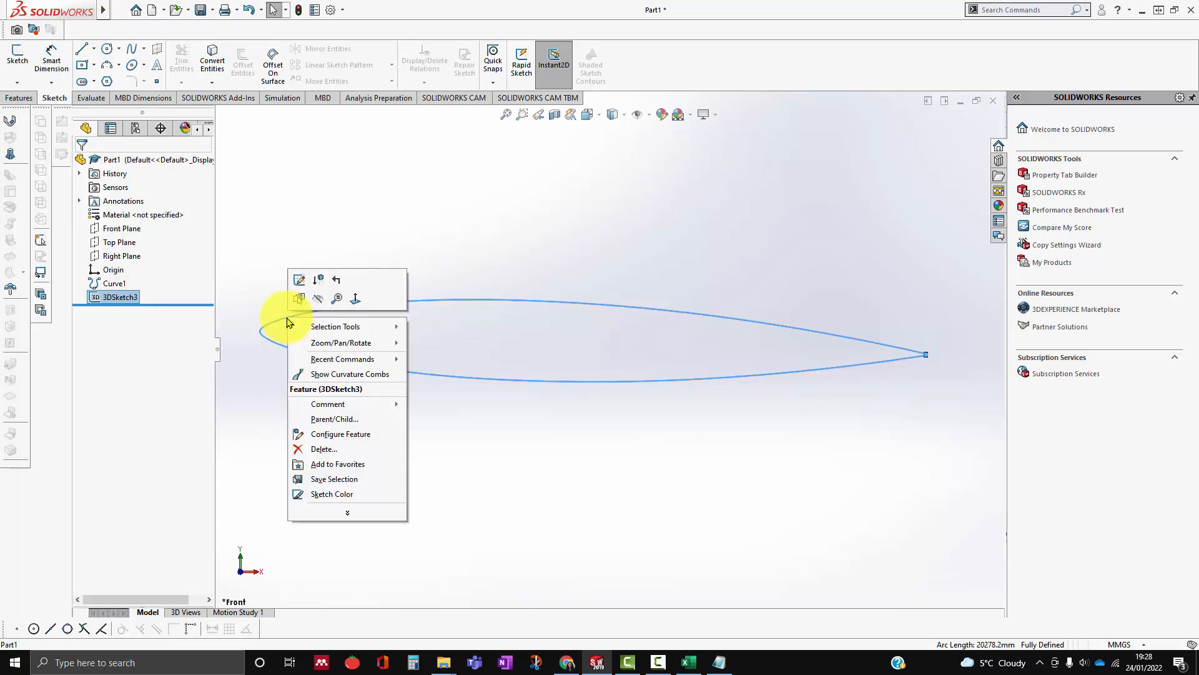
pyautogui.click(290, 321)
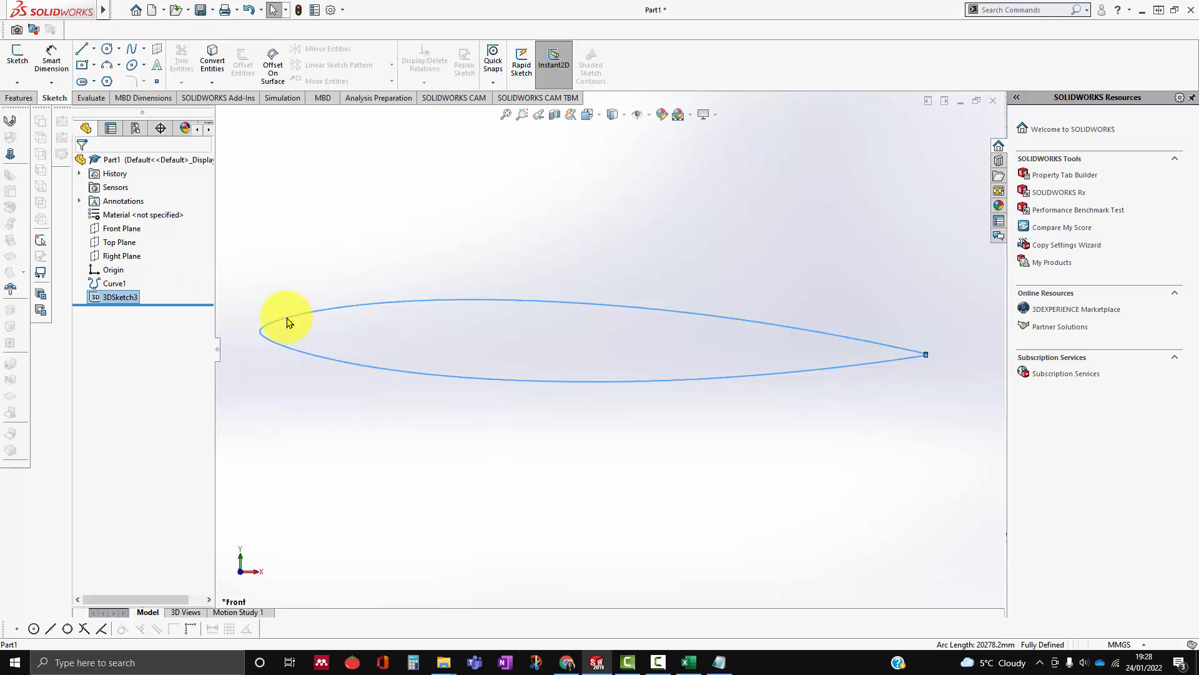
pyautogui.click(132, 232)
pyautogui.click(143, 210)
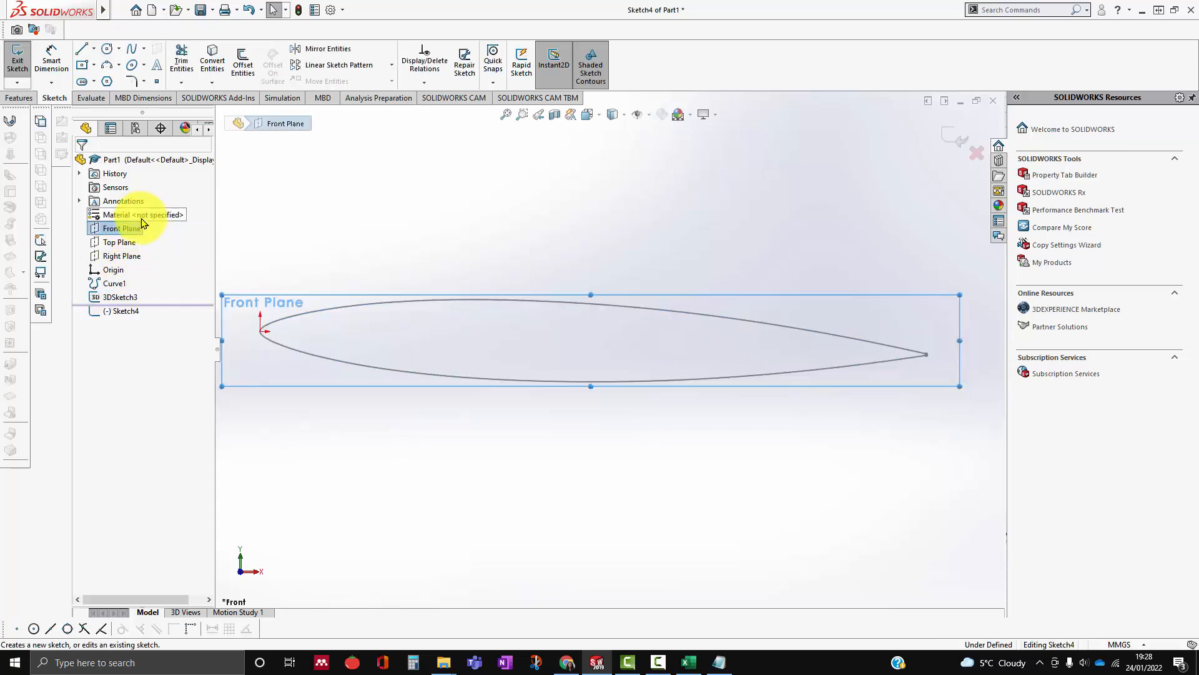
pyautogui.click(124, 315)
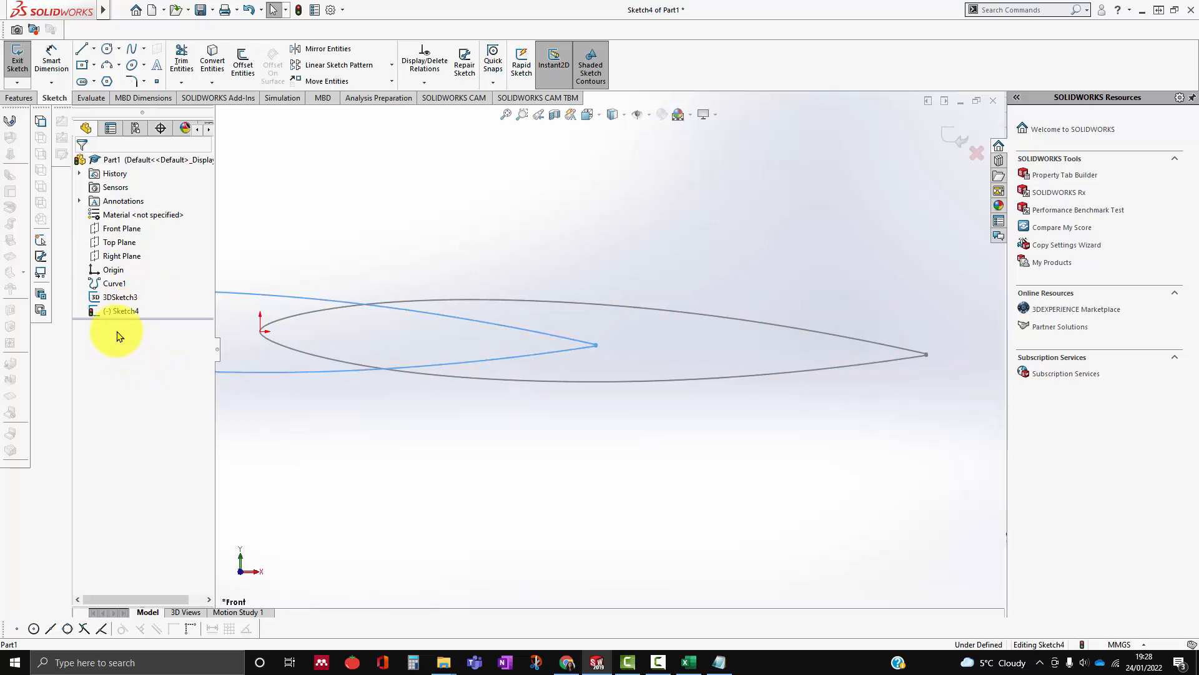
pyautogui.click(954, 137)
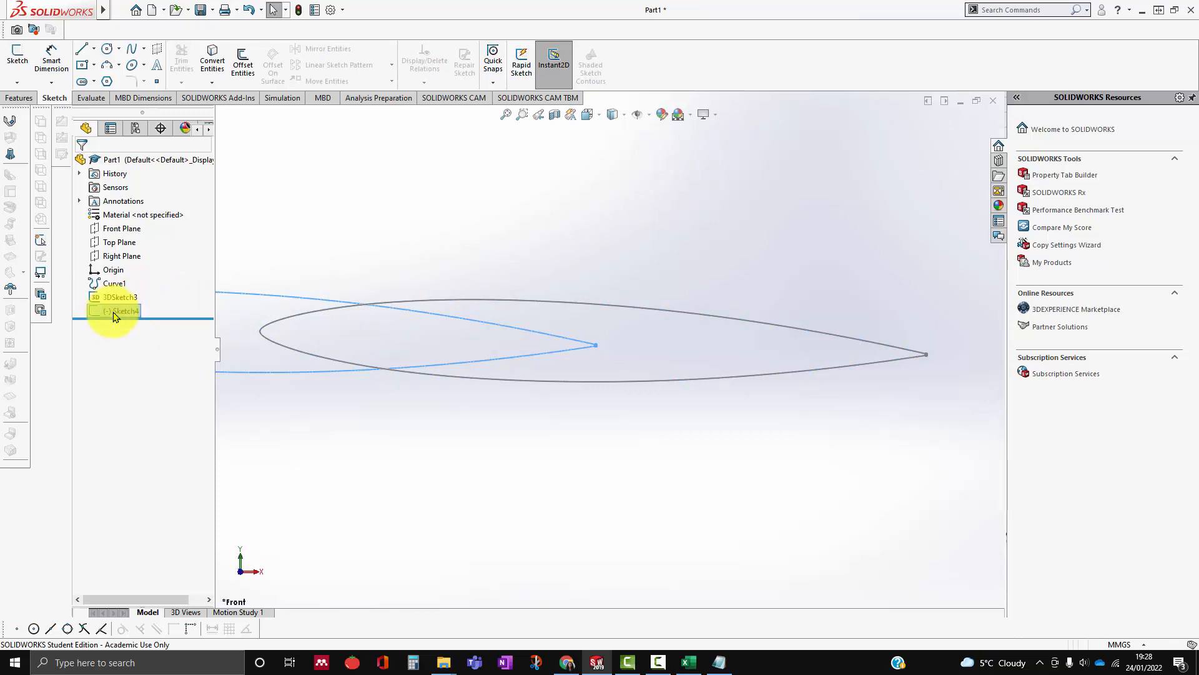
# Delete 3DSketch3 and hide the imported curve Curve1.
pyautogui.scroll(4, 369, 356)
pyautogui.scroll(-6, 423, 362)
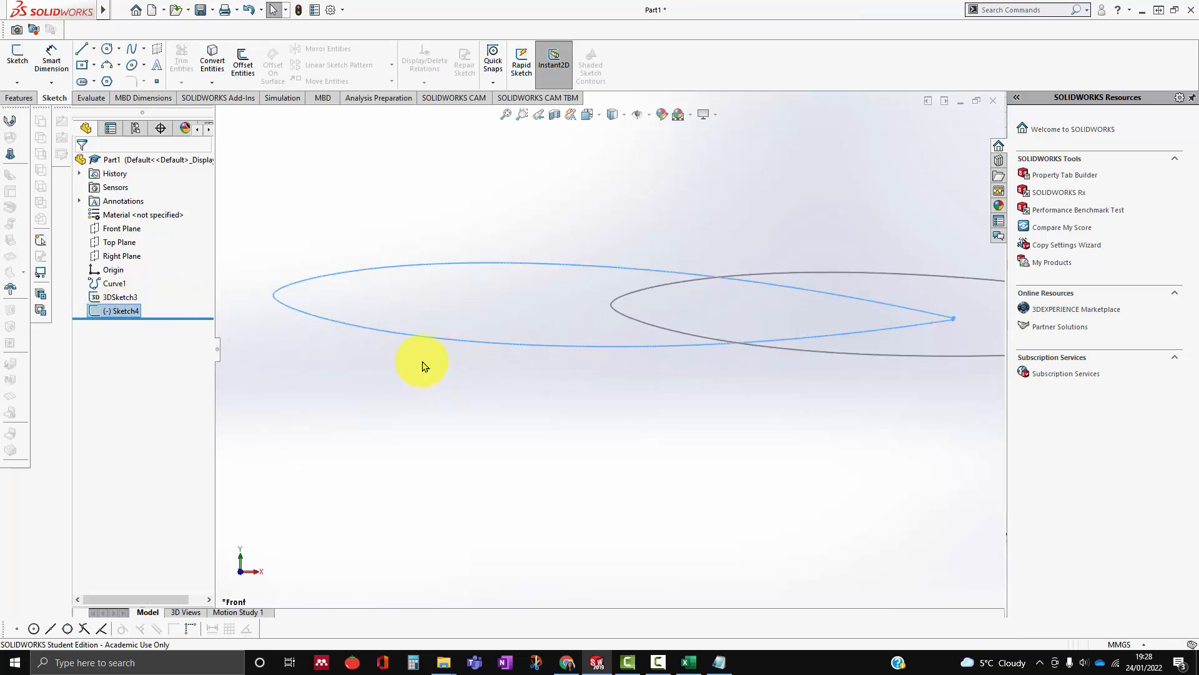
pyautogui.click(113, 298)
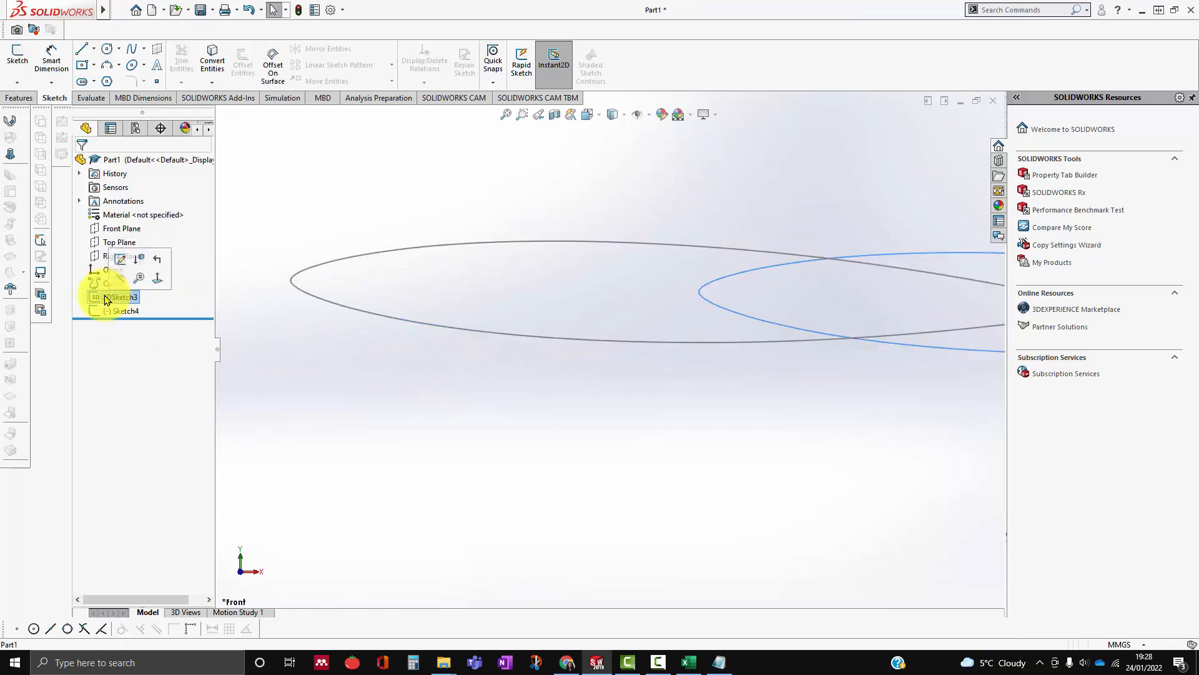
pyautogui.rightClick(103, 286)
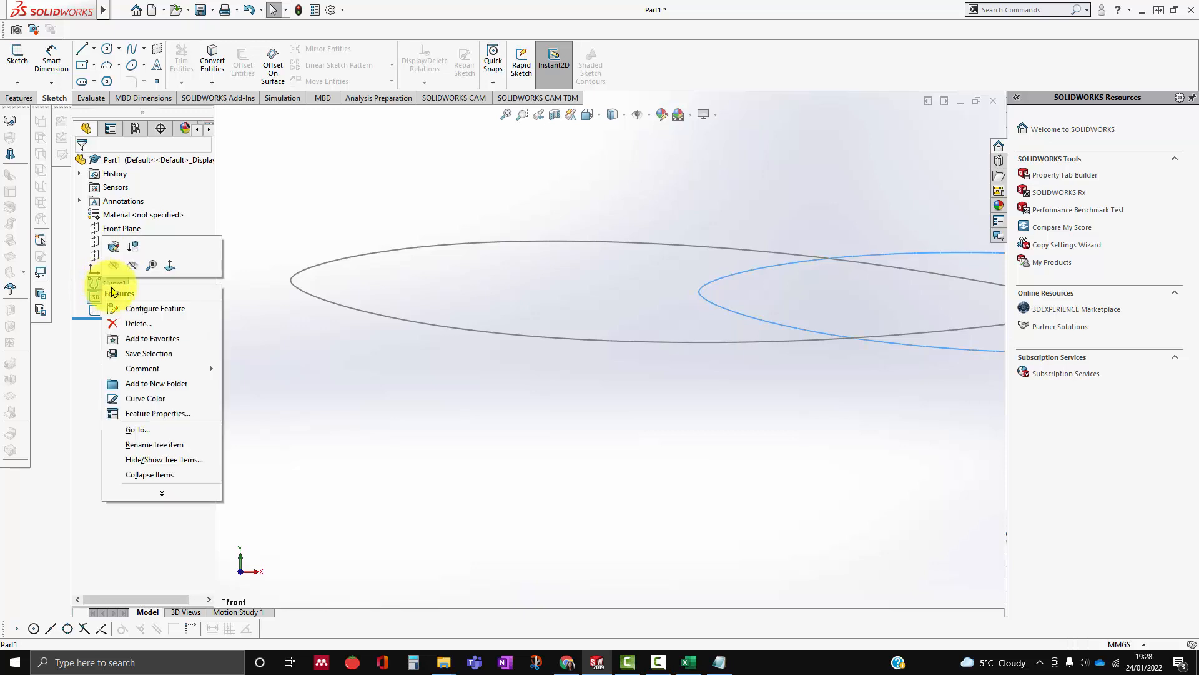
pyautogui.click(111, 297)
pyautogui.rightClick(111, 297)
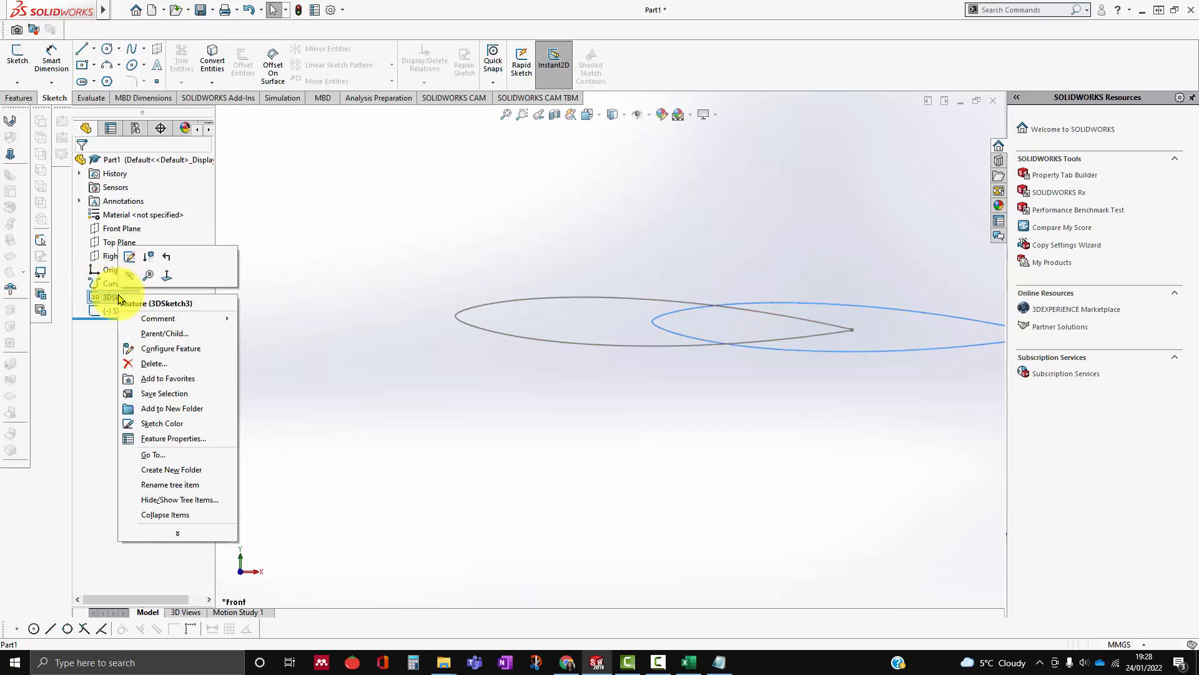
pyautogui.click(154, 363)
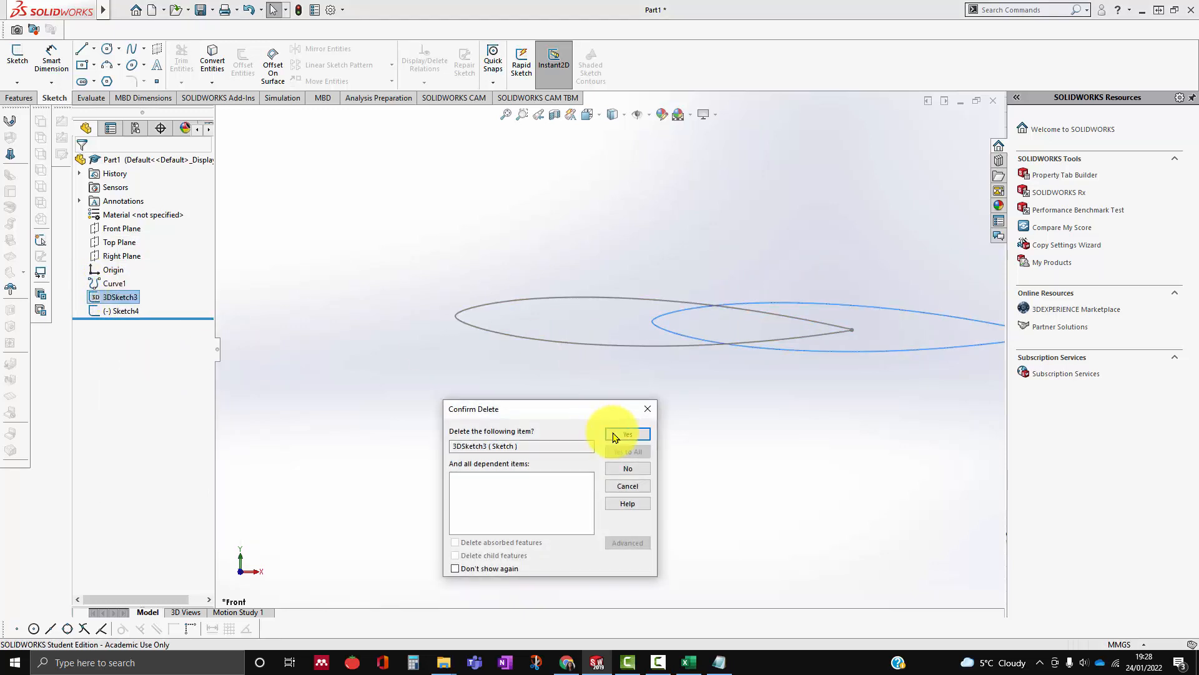
pyautogui.click(623, 439)
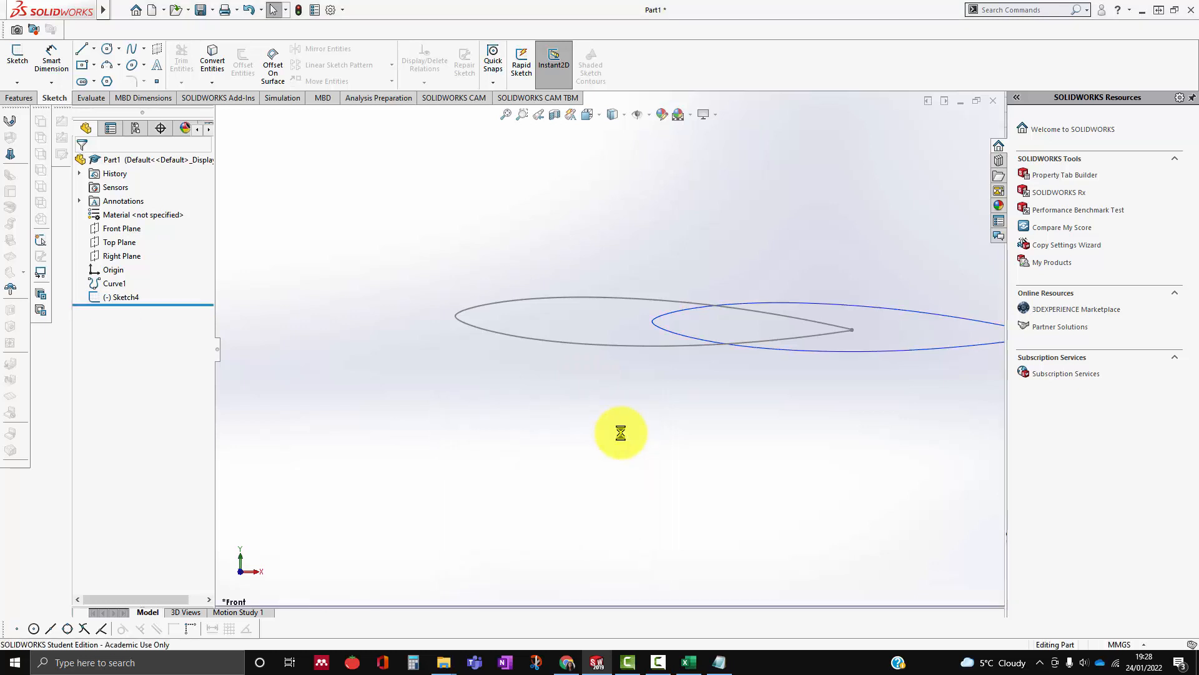
pyautogui.click(118, 287)
pyautogui.click(125, 270)
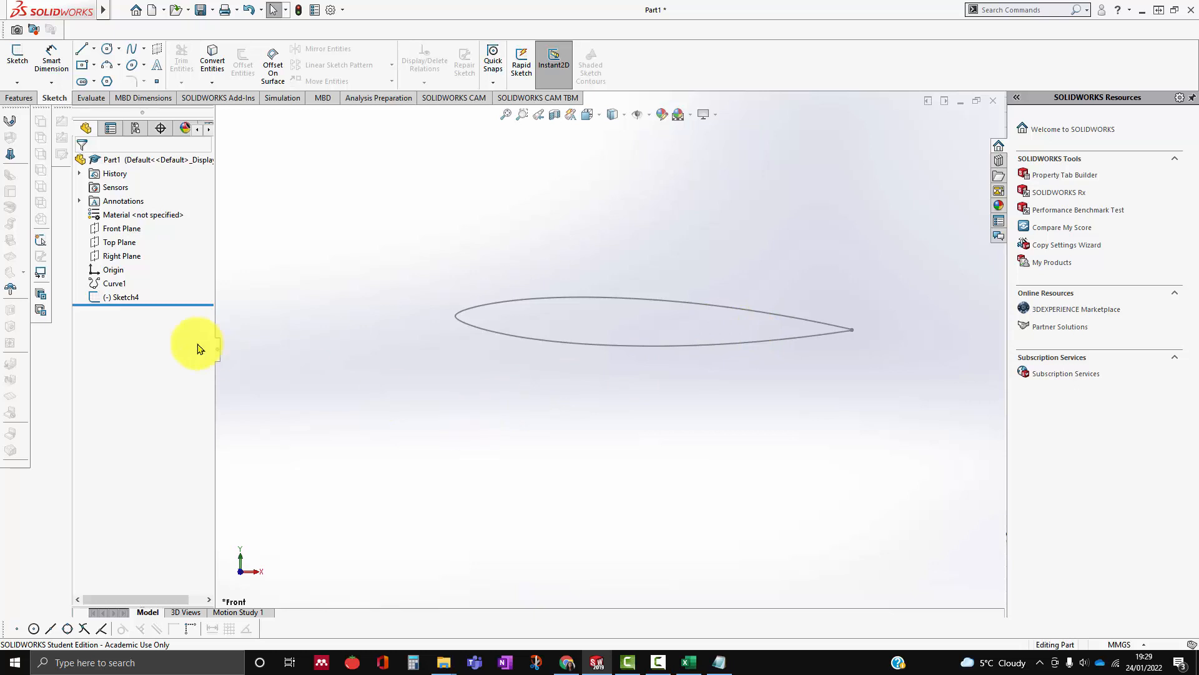
# Edit the pasted airfoil sketch and close its trailing-edge gap with a line between the two open spline endpoints.
pyautogui.click(135, 298)
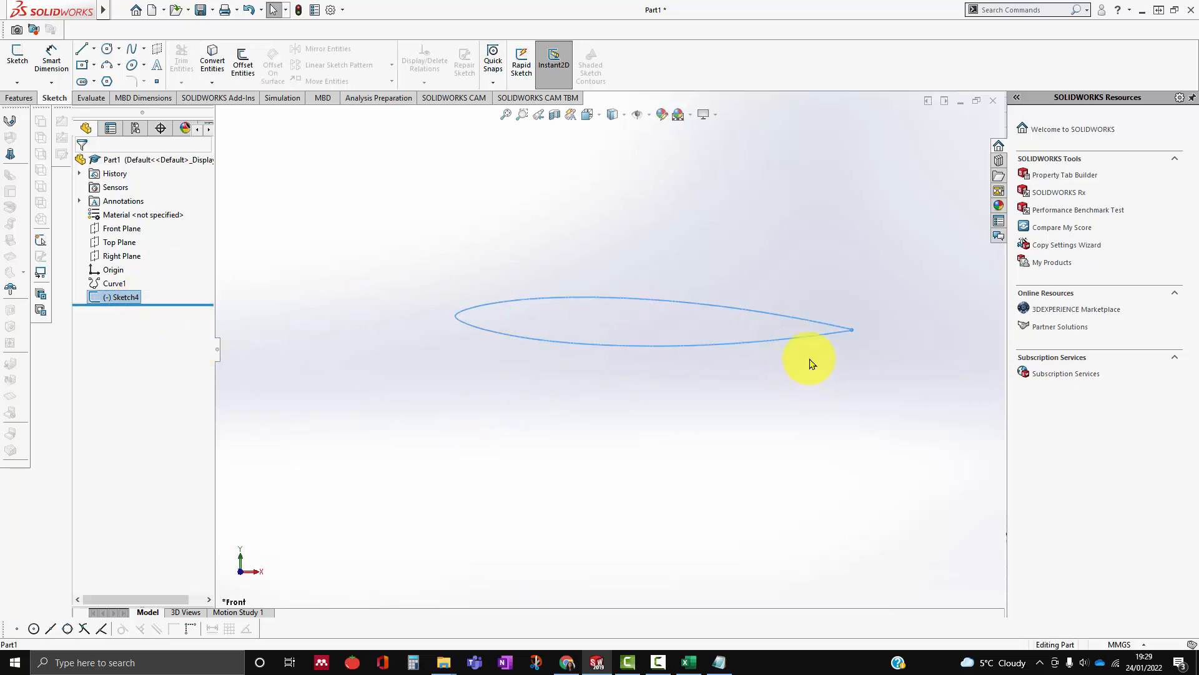
pyautogui.scroll(-6, 800, 306)
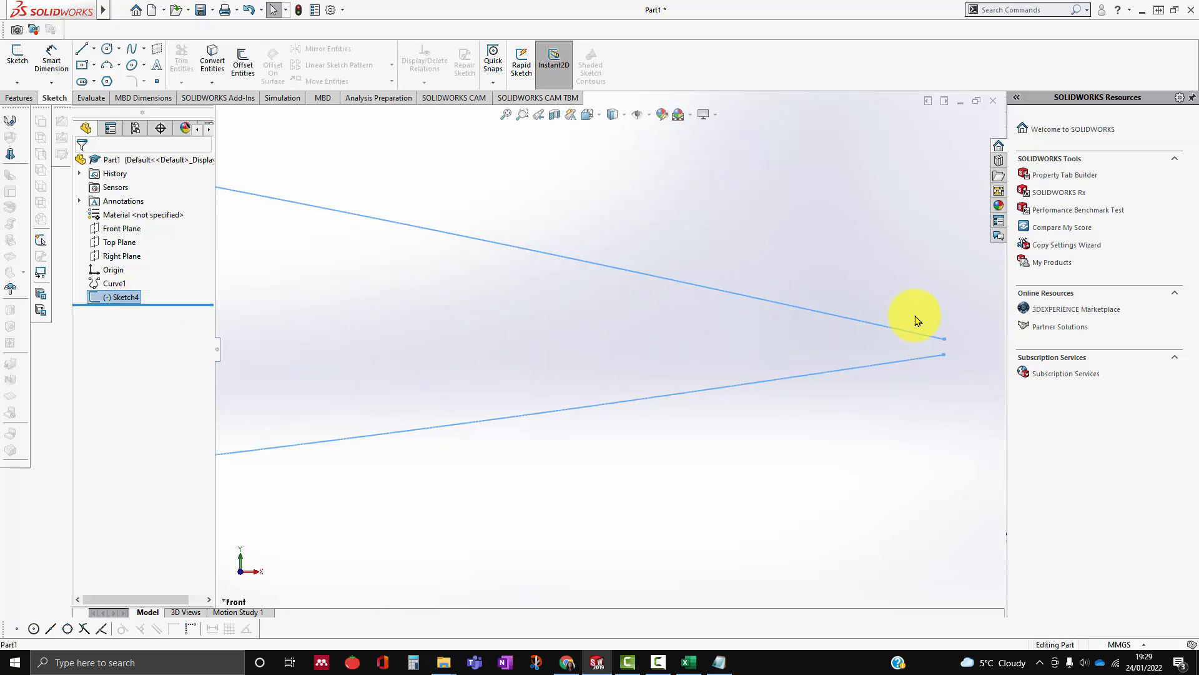
pyautogui.scroll(4, 915, 321)
pyautogui.rightClick(128, 300)
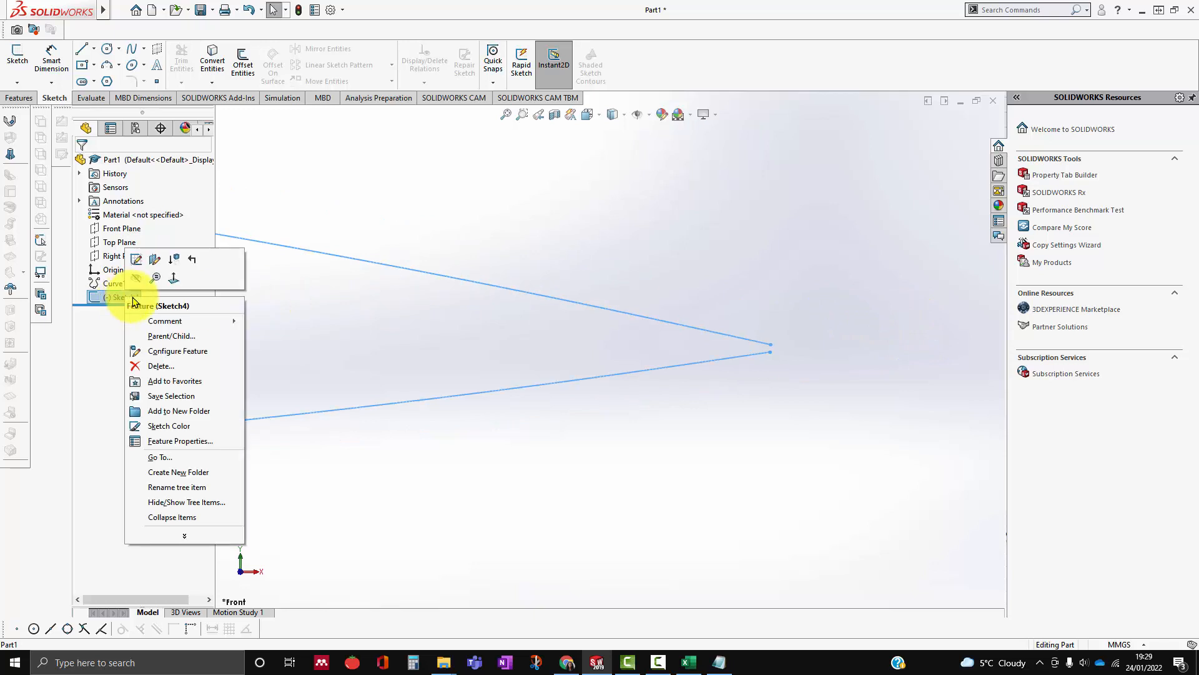
pyautogui.click(136, 259)
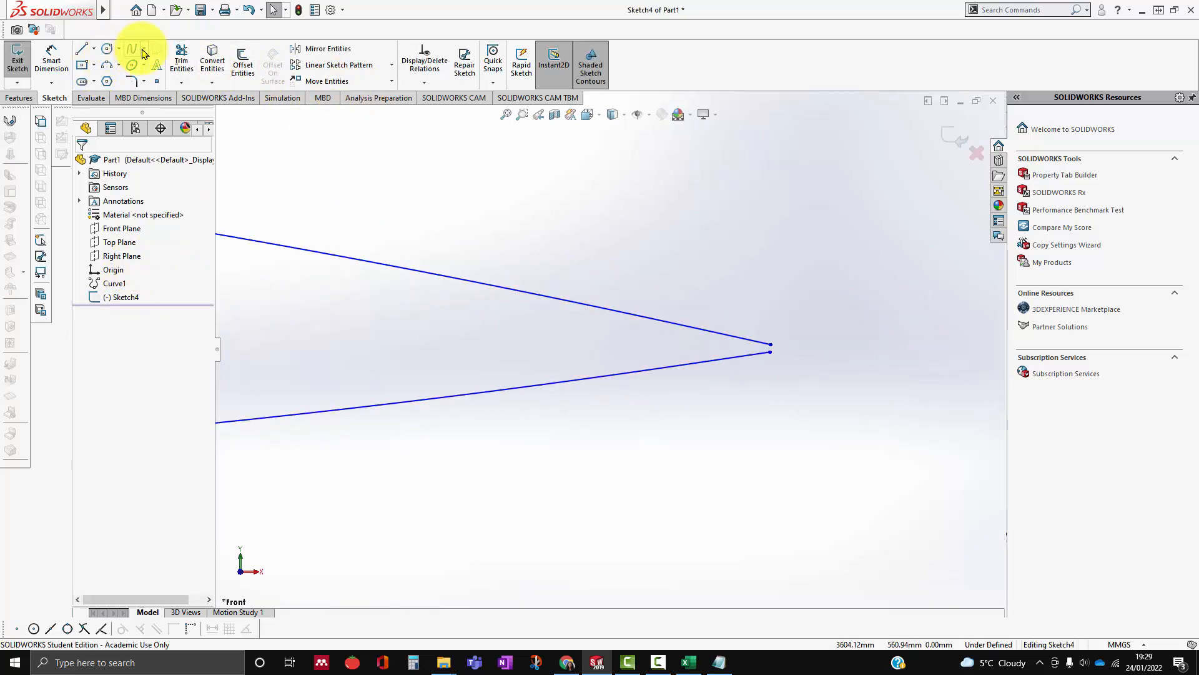
pyautogui.click(83, 55)
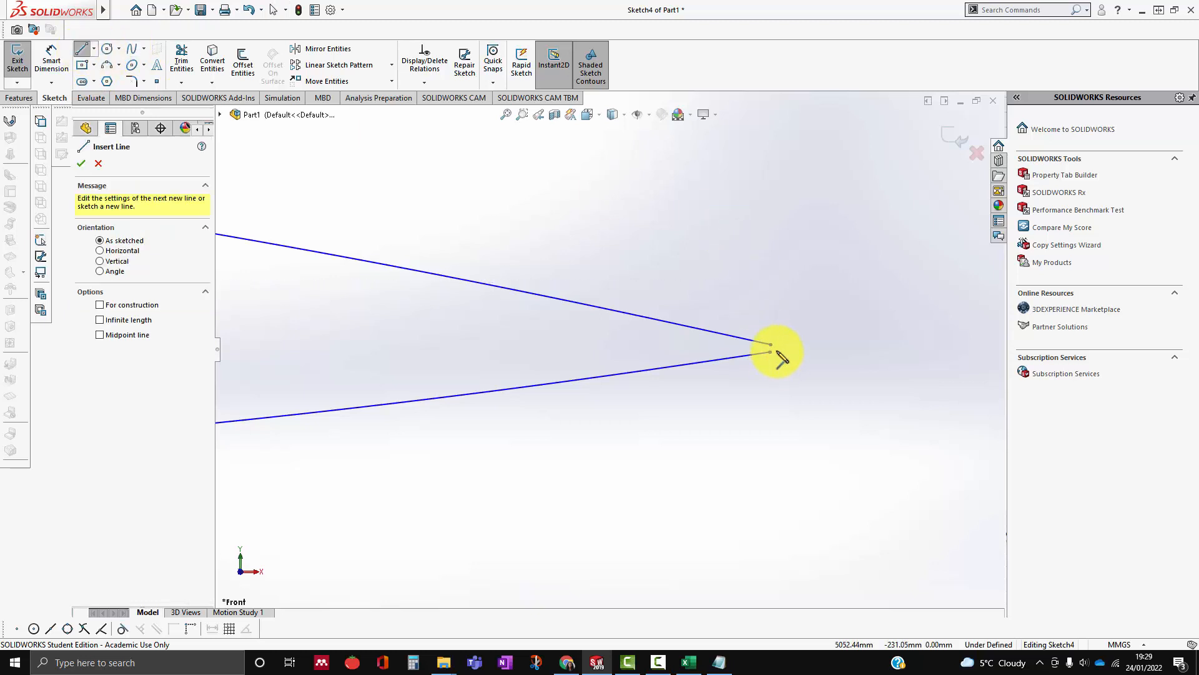
pyautogui.scroll(-10, 784, 348)
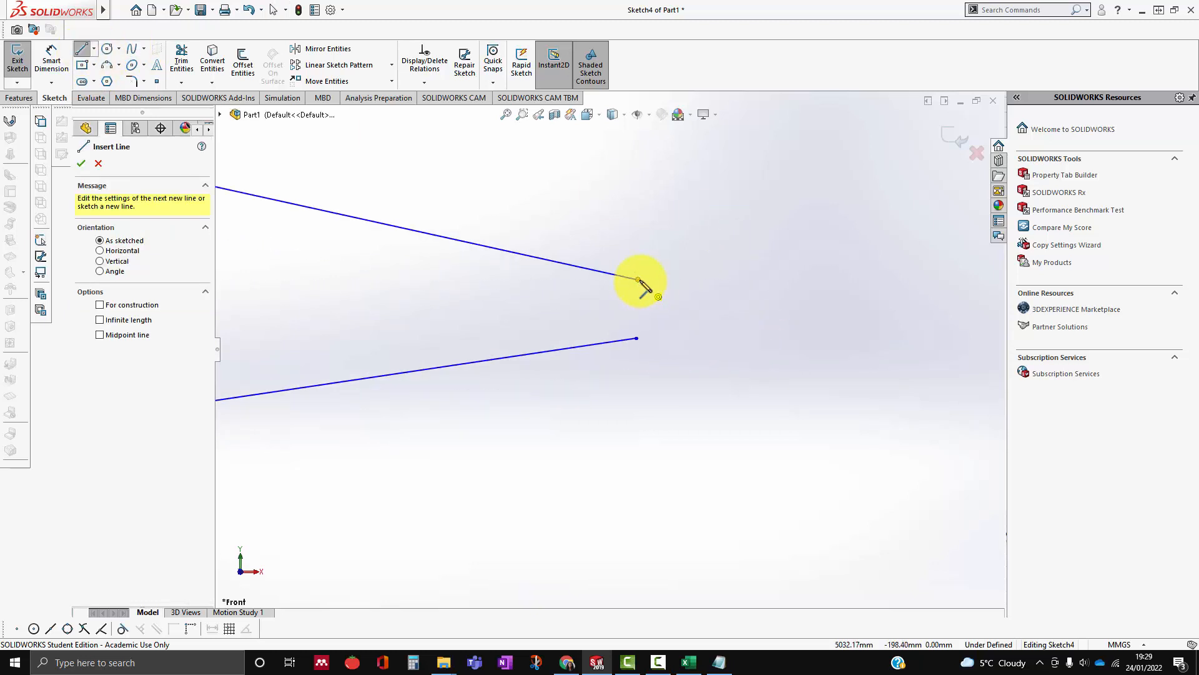
pyautogui.click(638, 279)
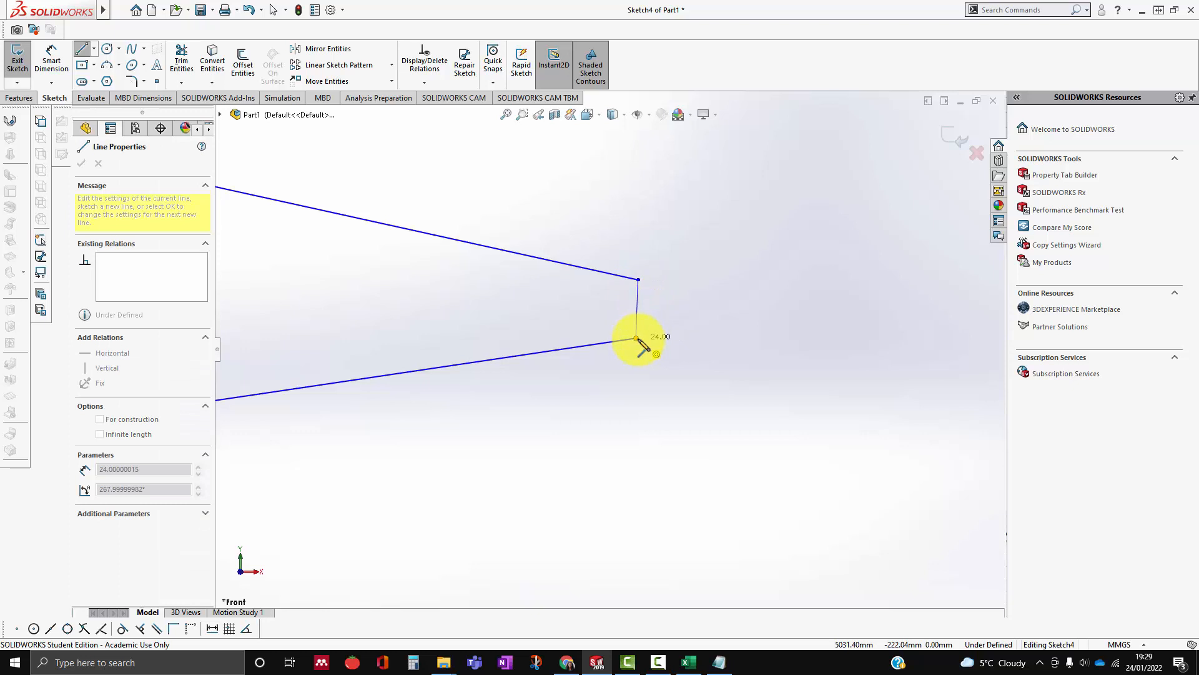
pyautogui.click(637, 339)
pyautogui.press('Escape')
pyautogui.scroll(8, 365, 314)
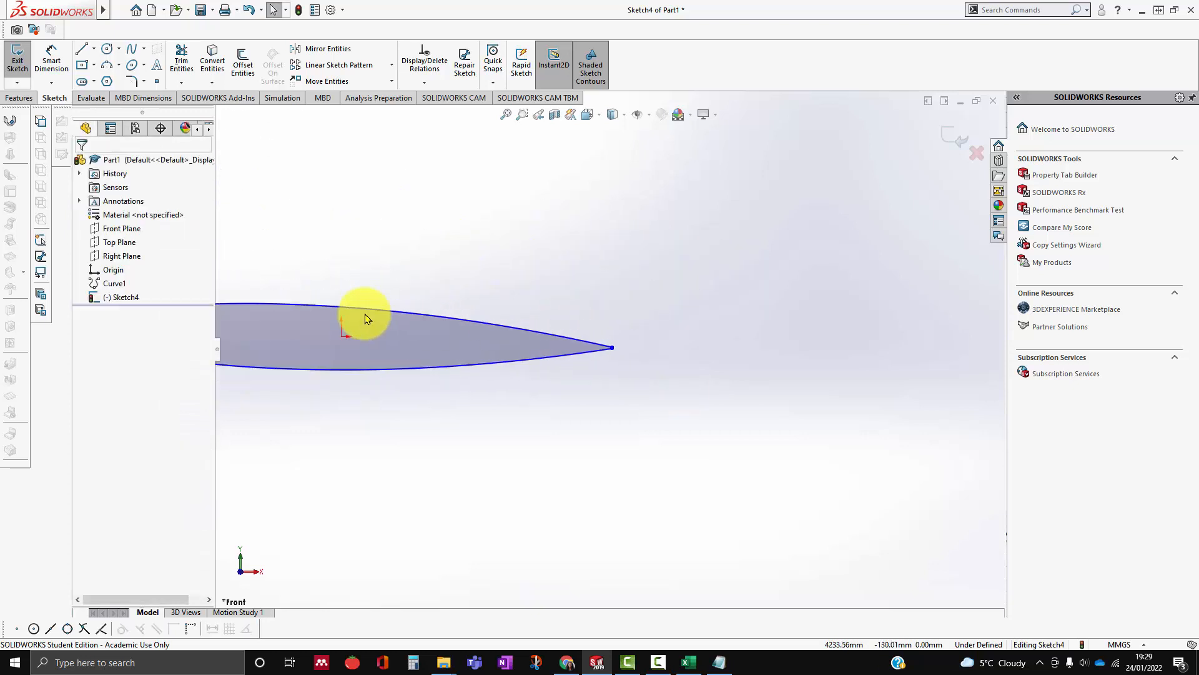
pyautogui.scroll(-5, 487, 340)
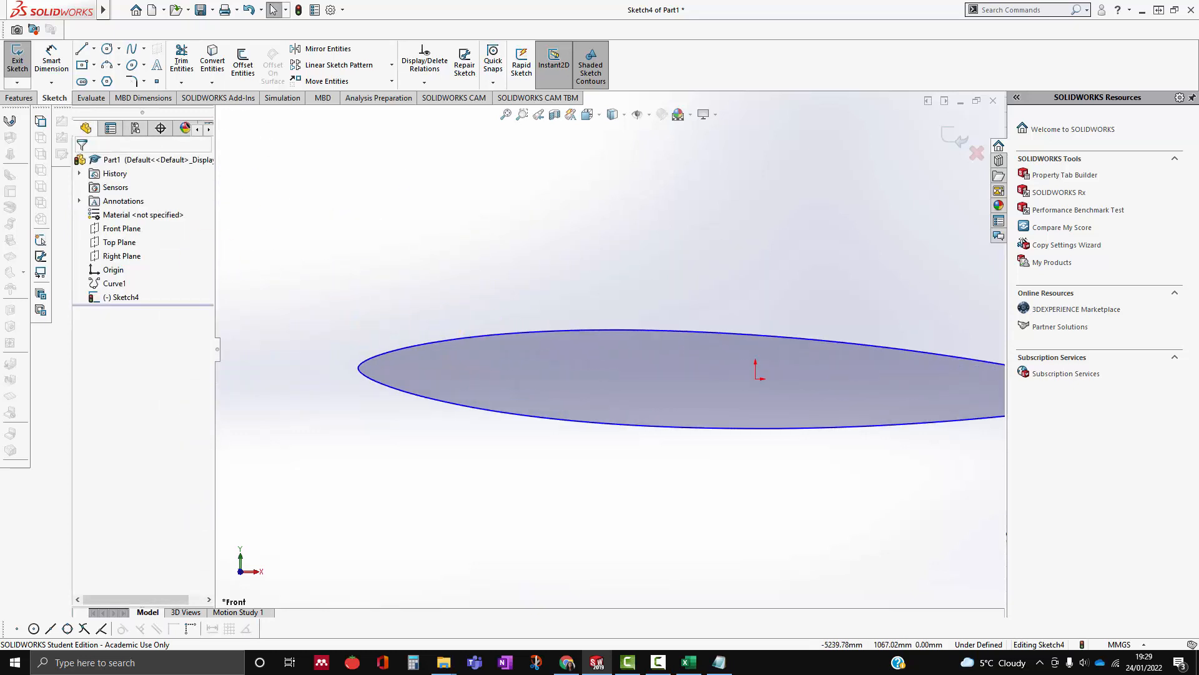
# Set up an Extruded Boss/Base with the Mid Plane end condition and the closed airfoil region as the selected contour.
pyautogui.click(19, 98)
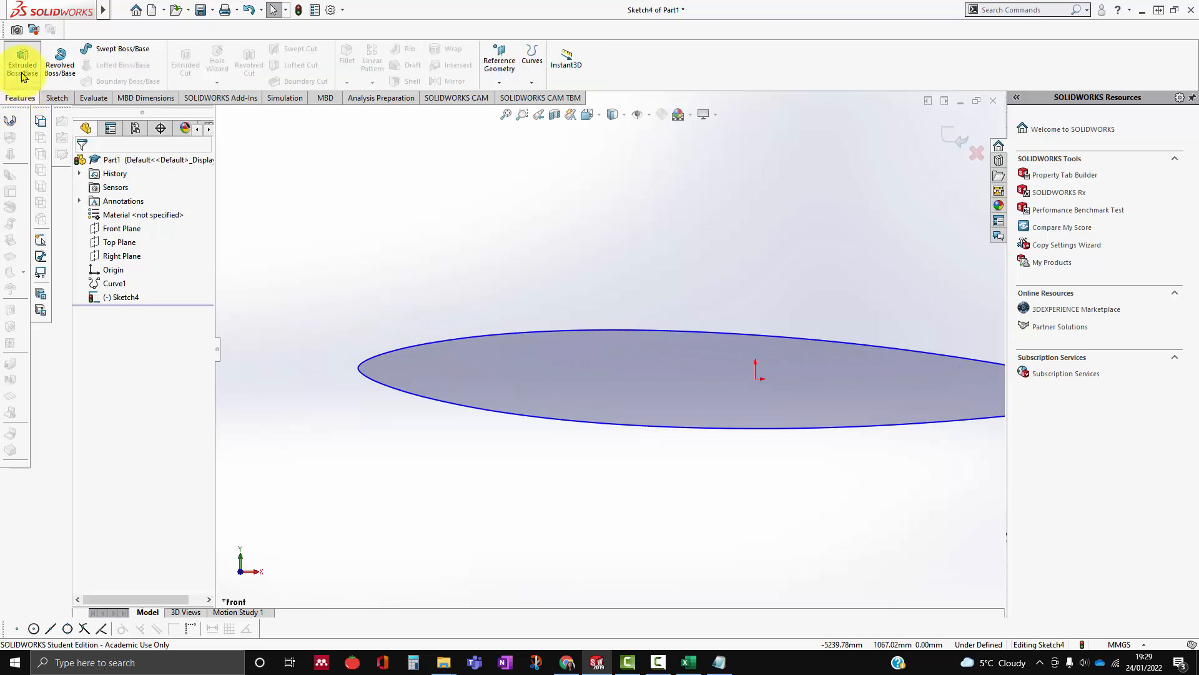
pyautogui.click(22, 69)
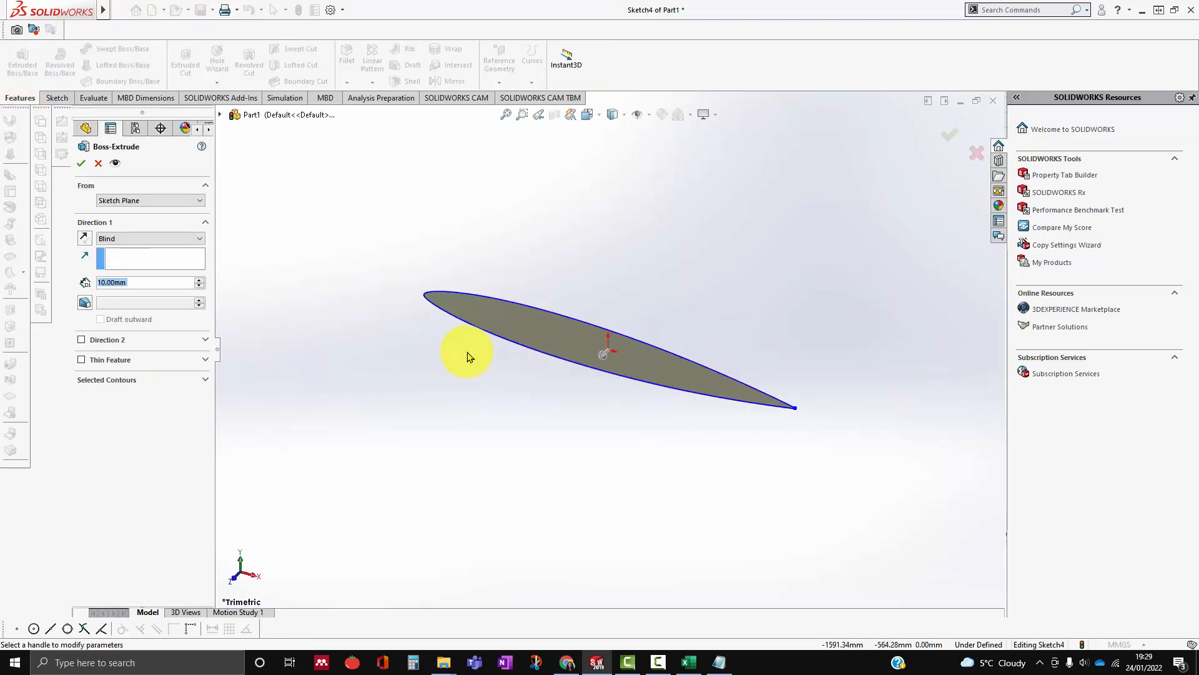
pyautogui.click(178, 239)
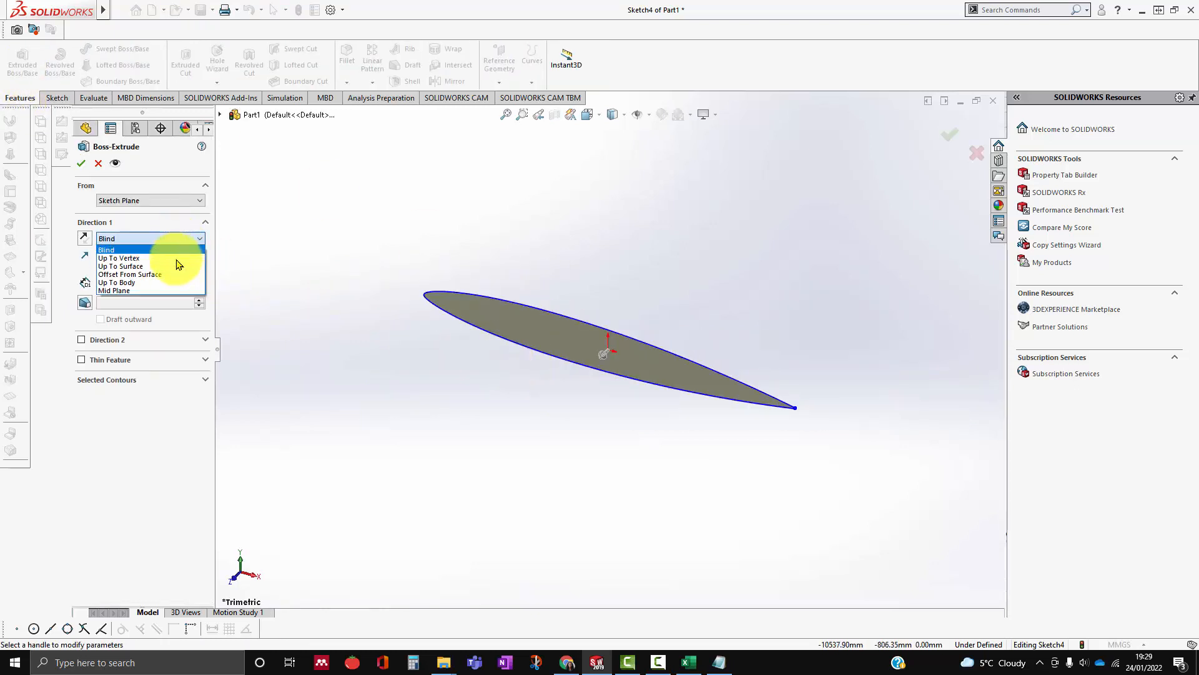
pyautogui.click(166, 291)
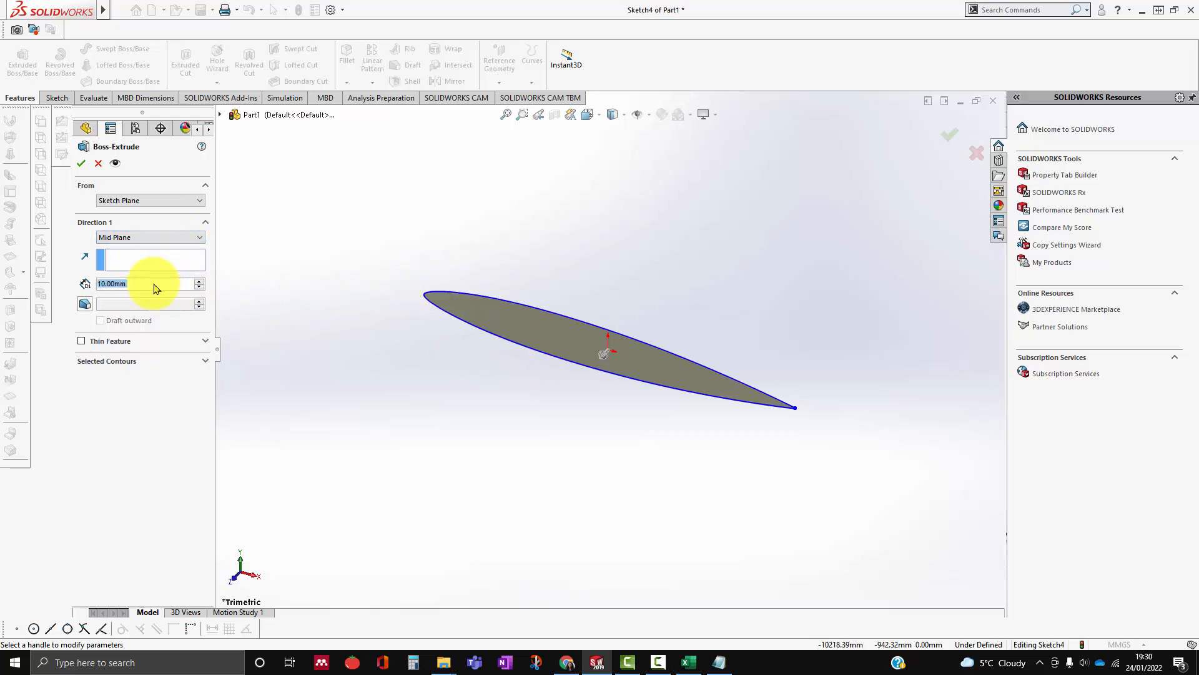
pyautogui.click(110, 361)
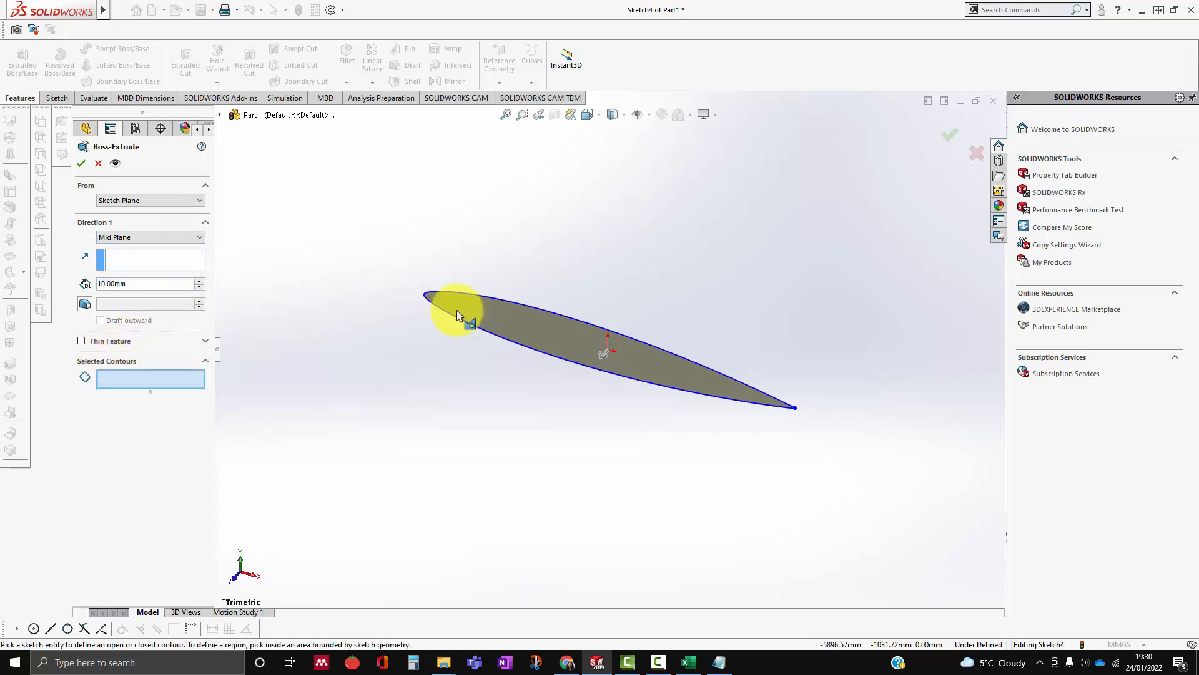
pyautogui.click(486, 304)
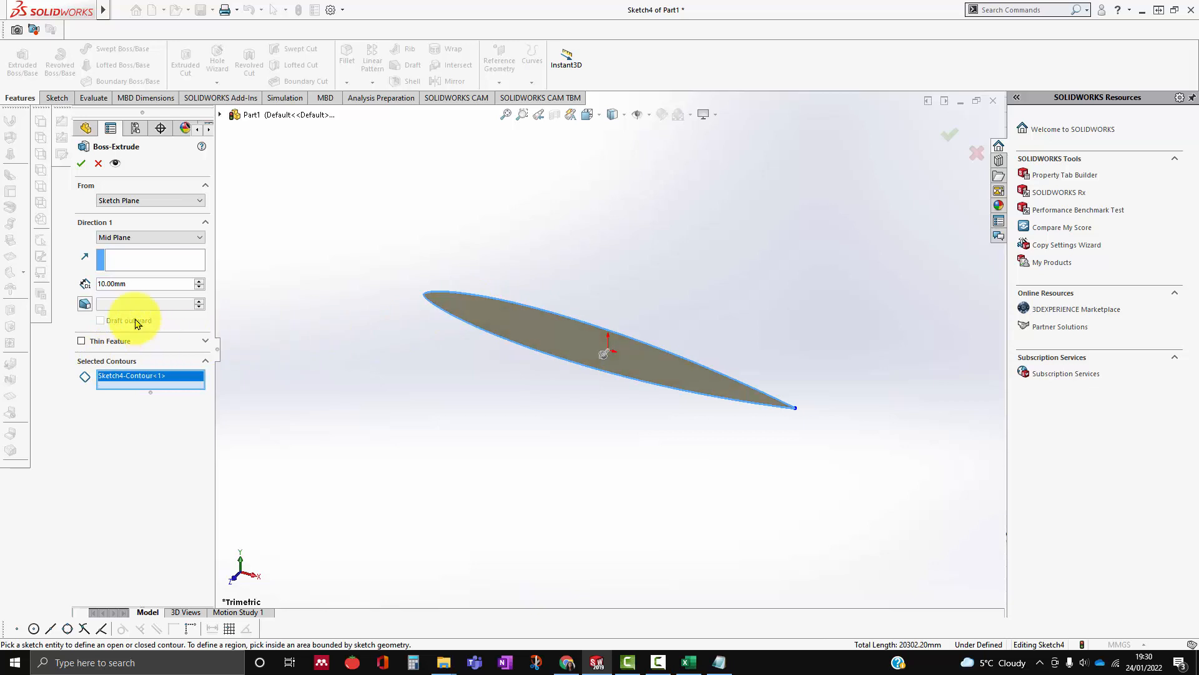
# Set the Mid Plane extrusion depth of the closed airfoil contour to 1000 mm.
pyautogui.click(200, 282)
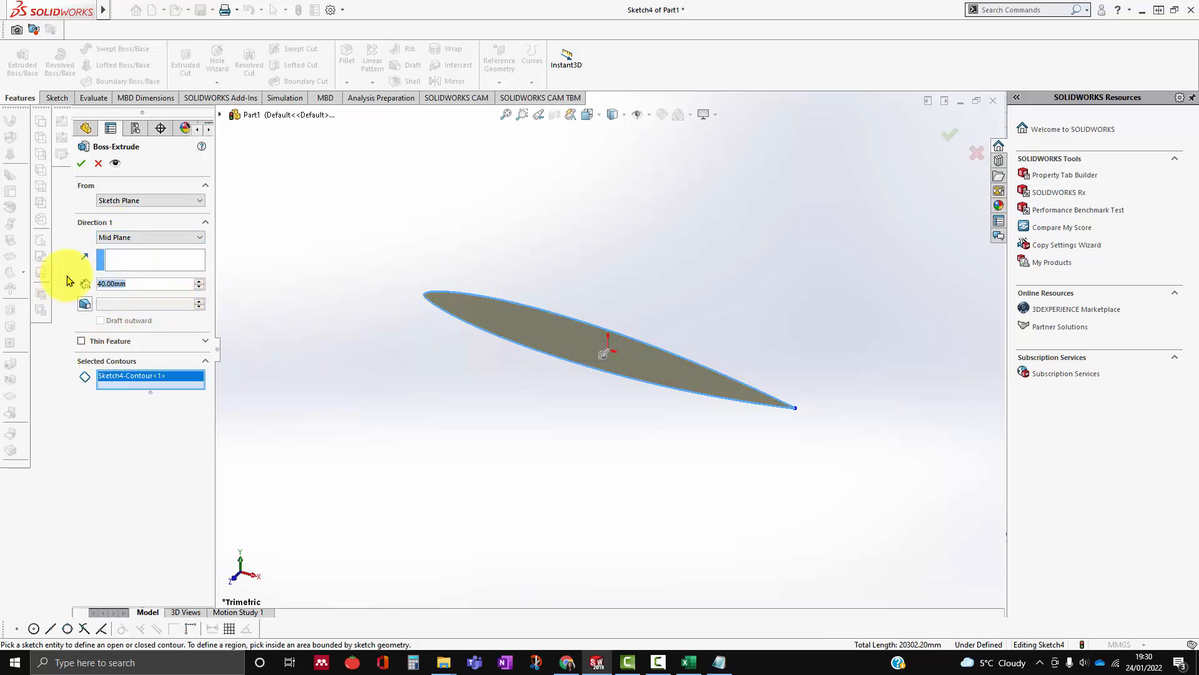
pyautogui.write('1000')
pyautogui.press('Return')
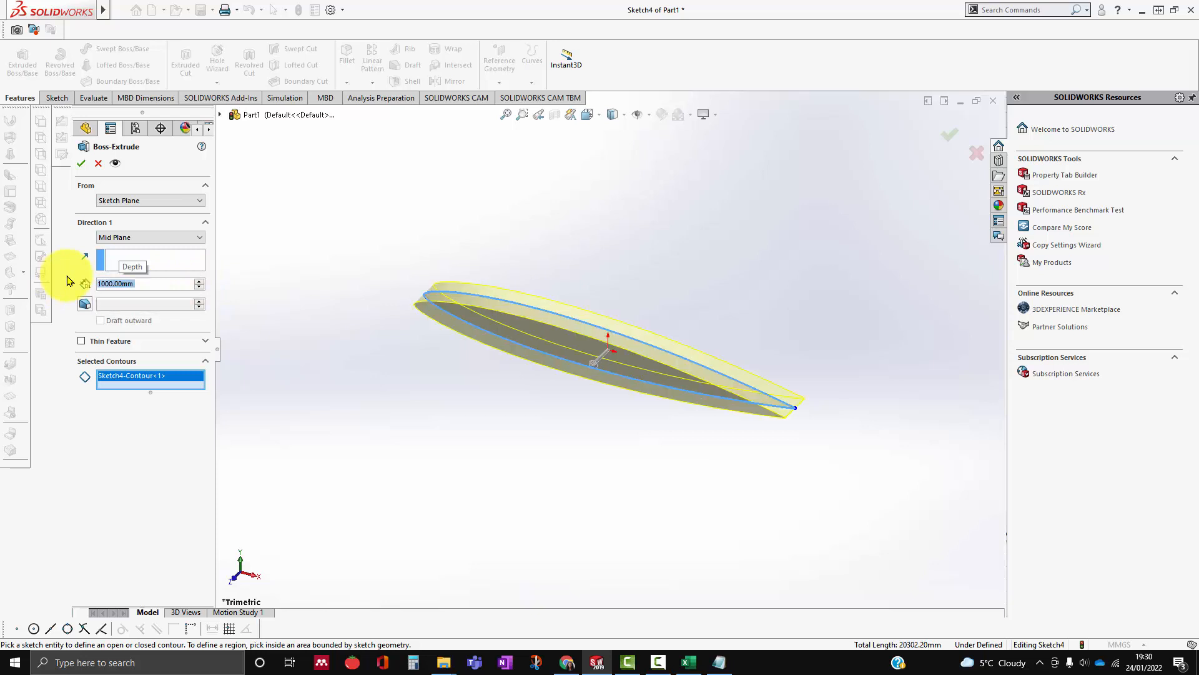
pyautogui.scroll(2, 361, 346)
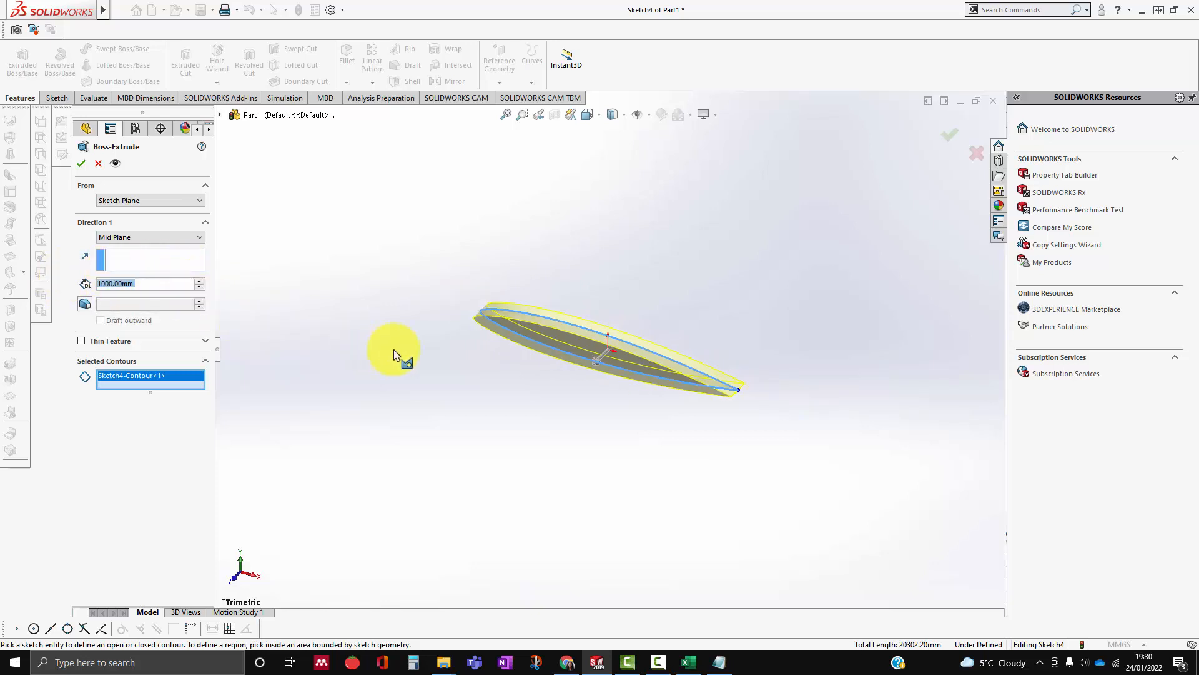
pyautogui.scroll(-5, 396, 351)
pyautogui.scroll(4, 554, 328)
pyautogui.click(601, 116)
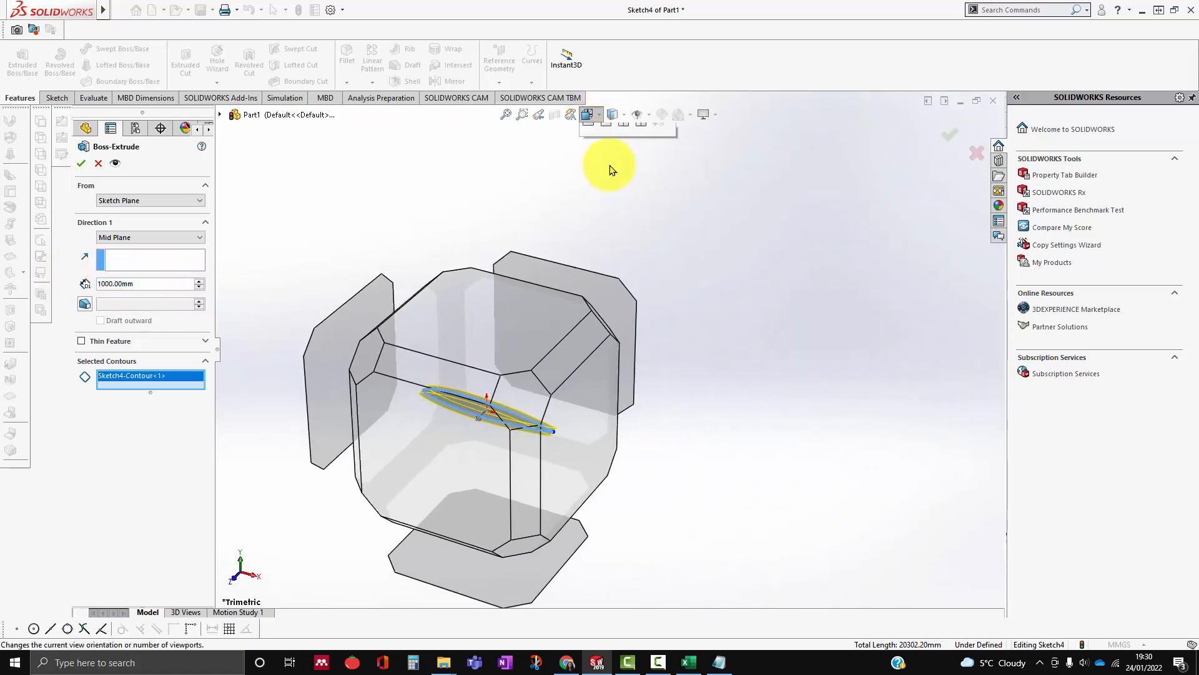
pyautogui.click(608, 170)
pyautogui.moveTo(621, 250); pyautogui.dragTo(535, 335, button='middle')
pyautogui.scroll(-3, 597, 341)
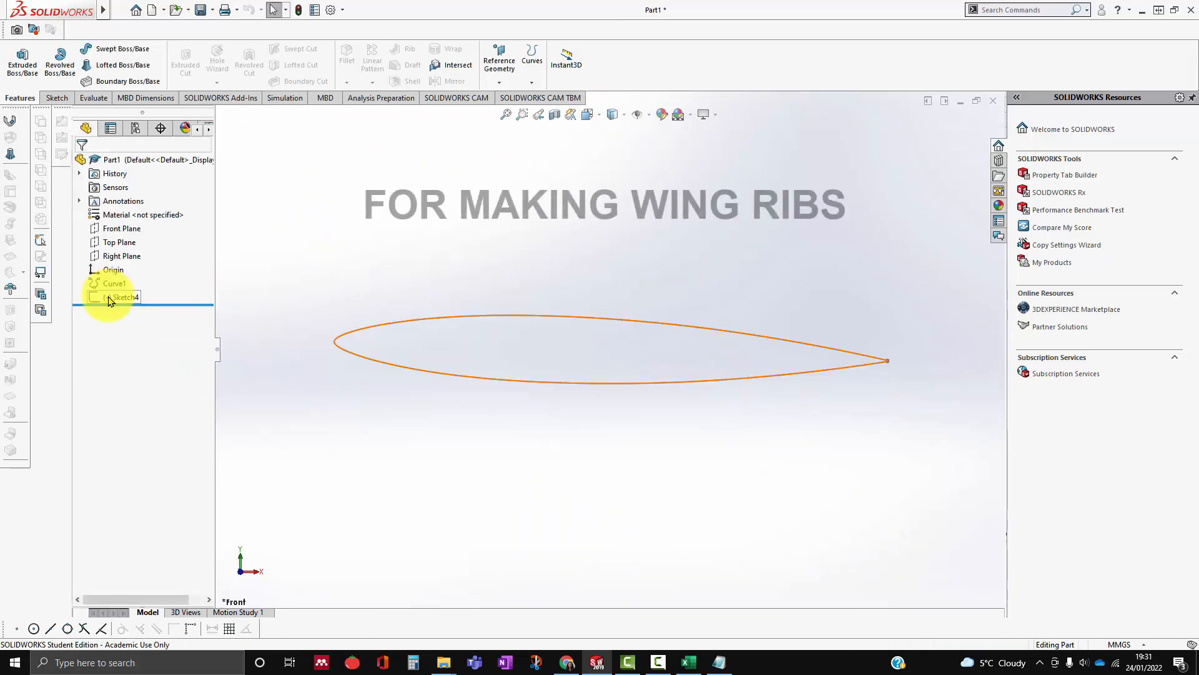
# Start a new sketch on the Front Plane for the wing rib's internal structure.
pyautogui.click(116, 297)
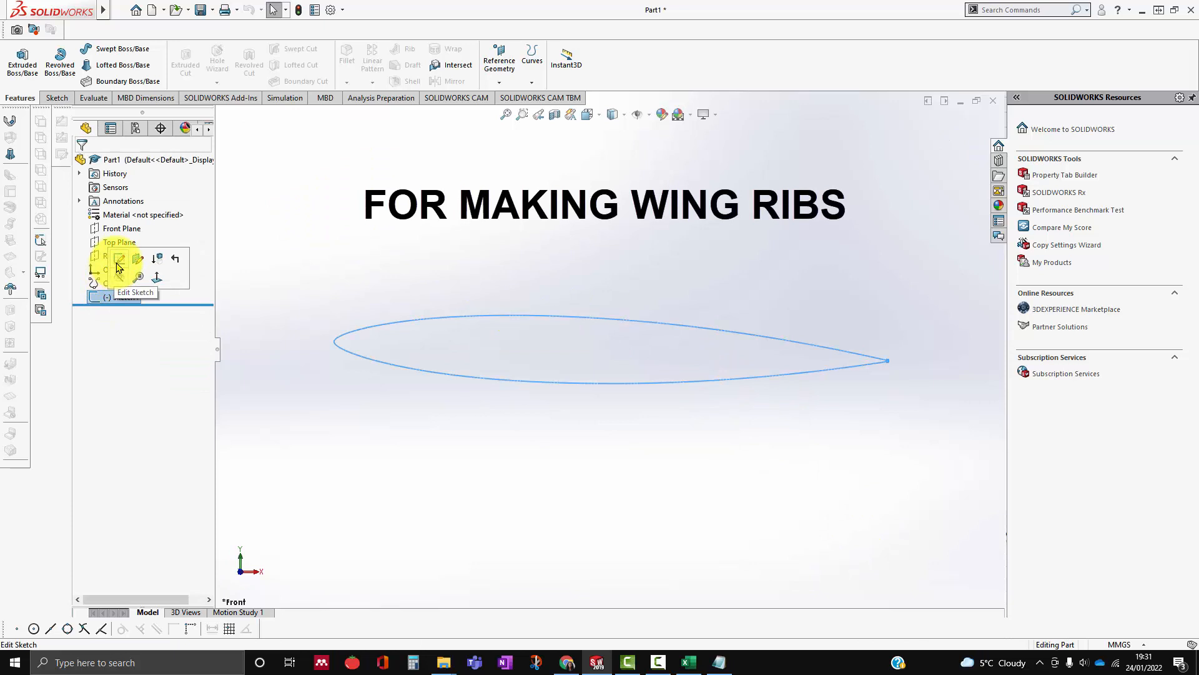
pyautogui.click(119, 230)
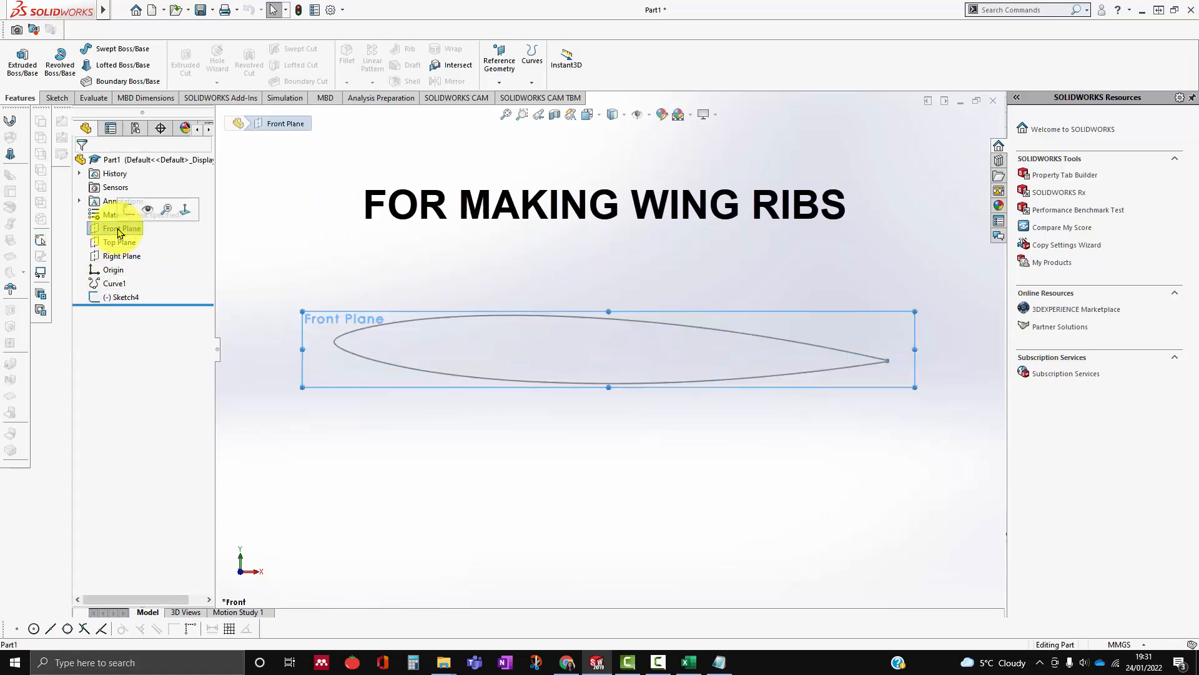
pyautogui.click(132, 215)
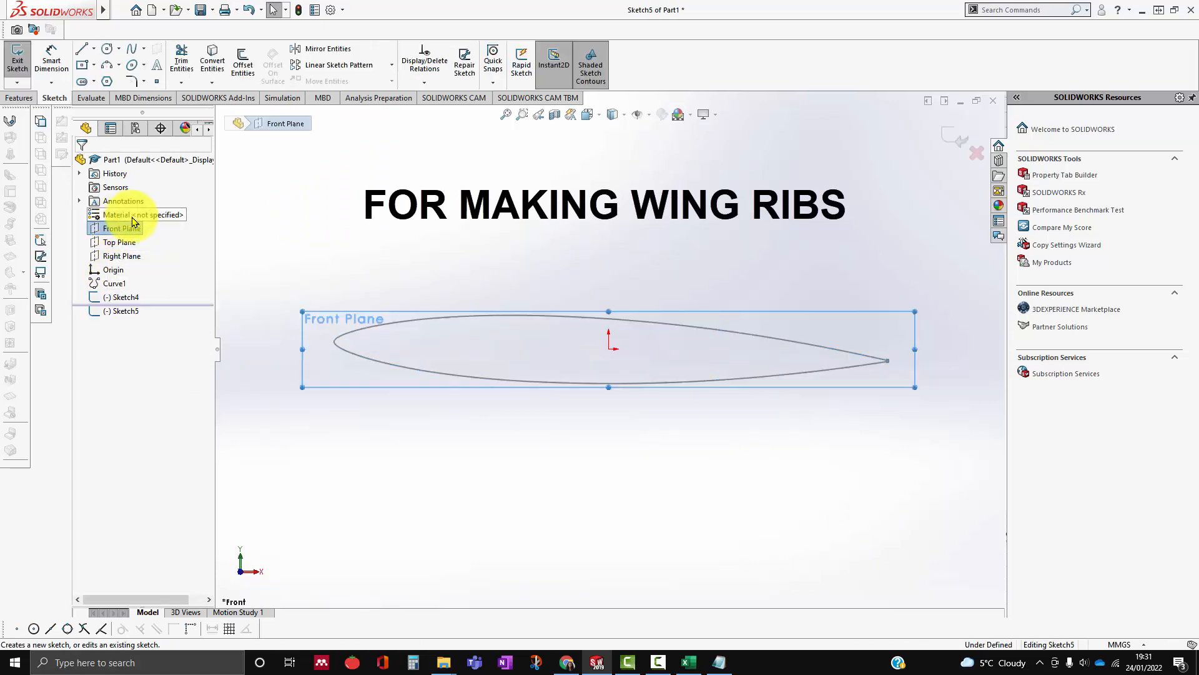
# Rename Sketch4 as "airfoil" and the new Front Plane sketch as "internal structure".
pyautogui.click(127, 301)
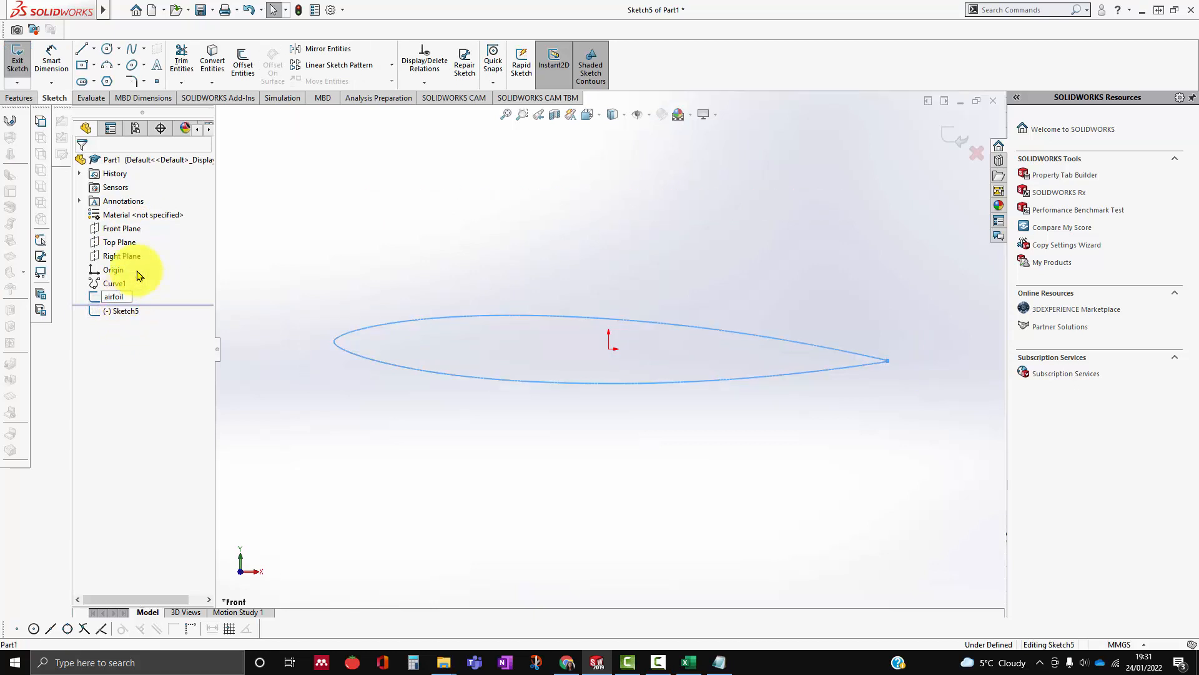
pyautogui.click(126, 315)
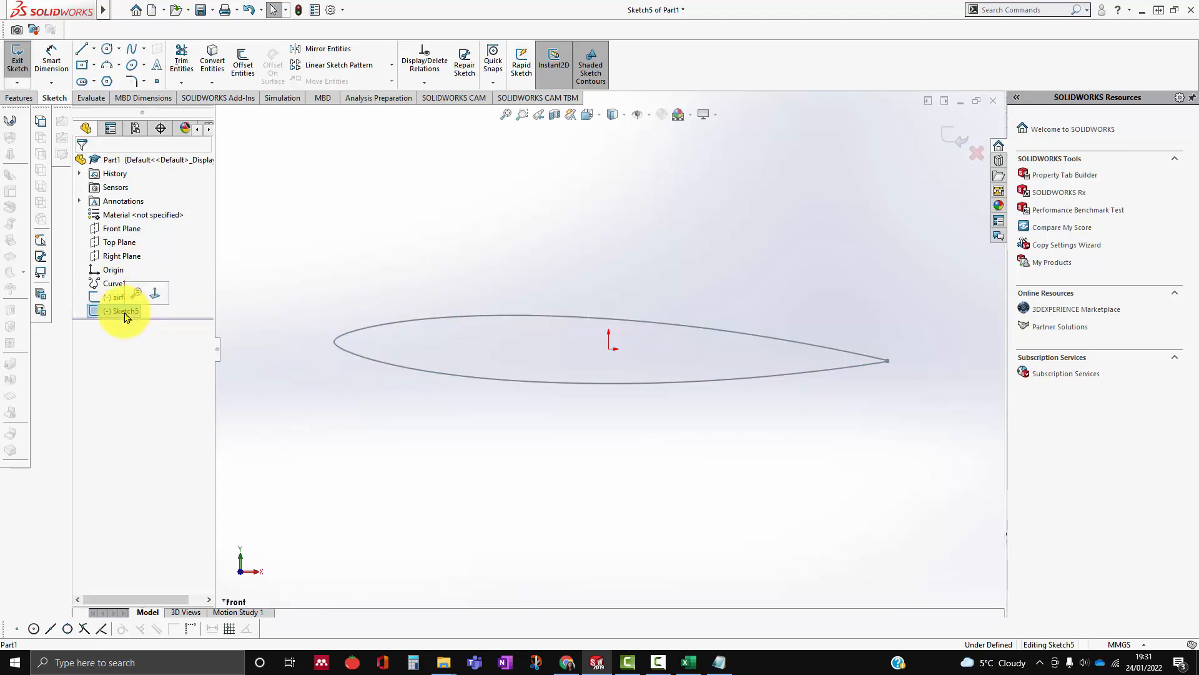
pyautogui.click(126, 312)
pyautogui.write('internal structure')
pyautogui.press('Return')
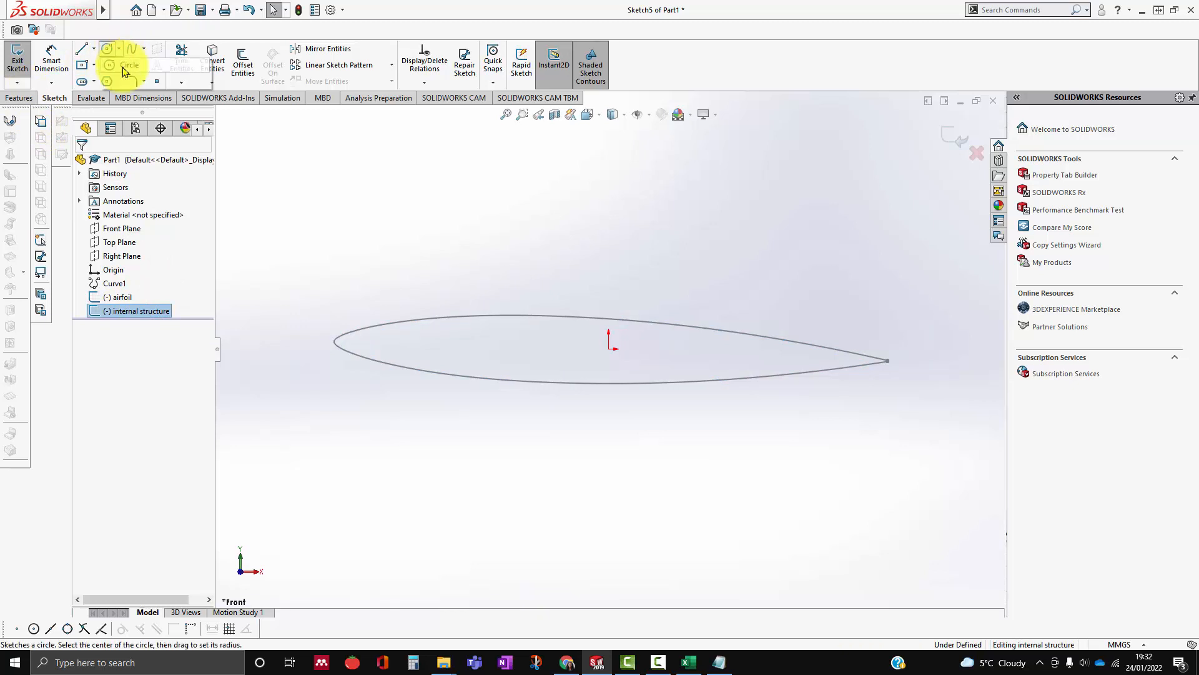
# Draw a line about 10007 mm long from the airfoil's leading edge to the trailing edge's midpoint and make it a construction line.
pyautogui.click(132, 64)
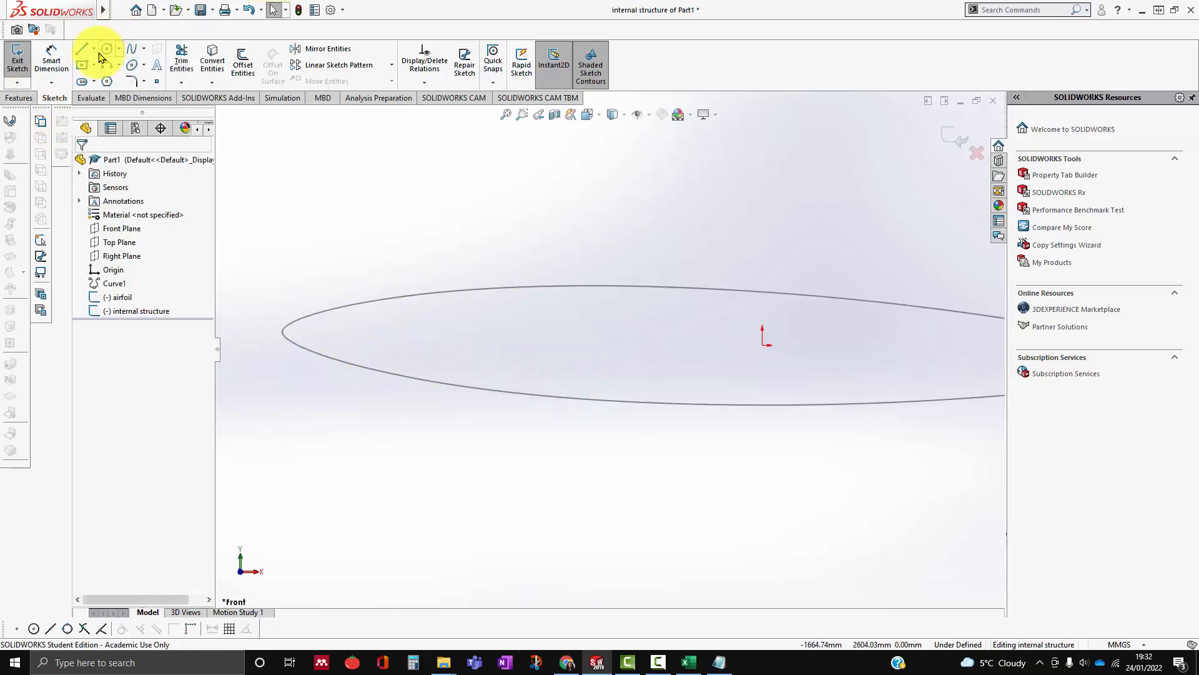
pyautogui.click(94, 49)
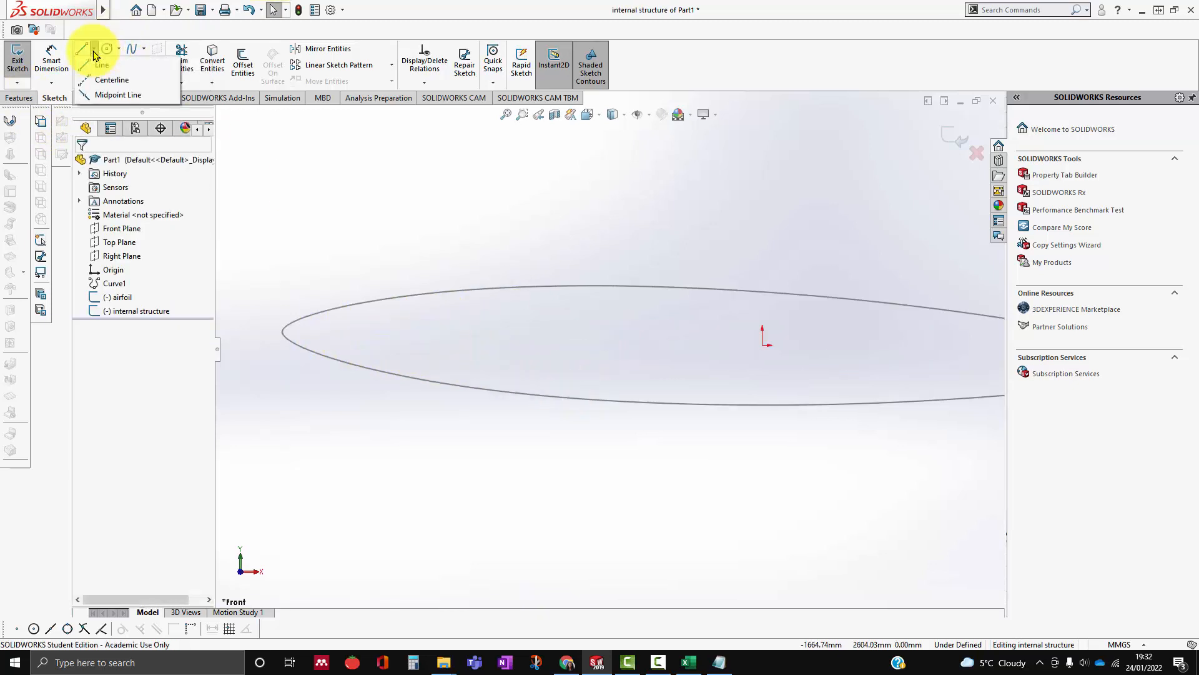
pyautogui.click(97, 66)
pyautogui.click(282, 332)
pyautogui.scroll(3, 843, 357)
pyautogui.scroll(-8, 798, 349)
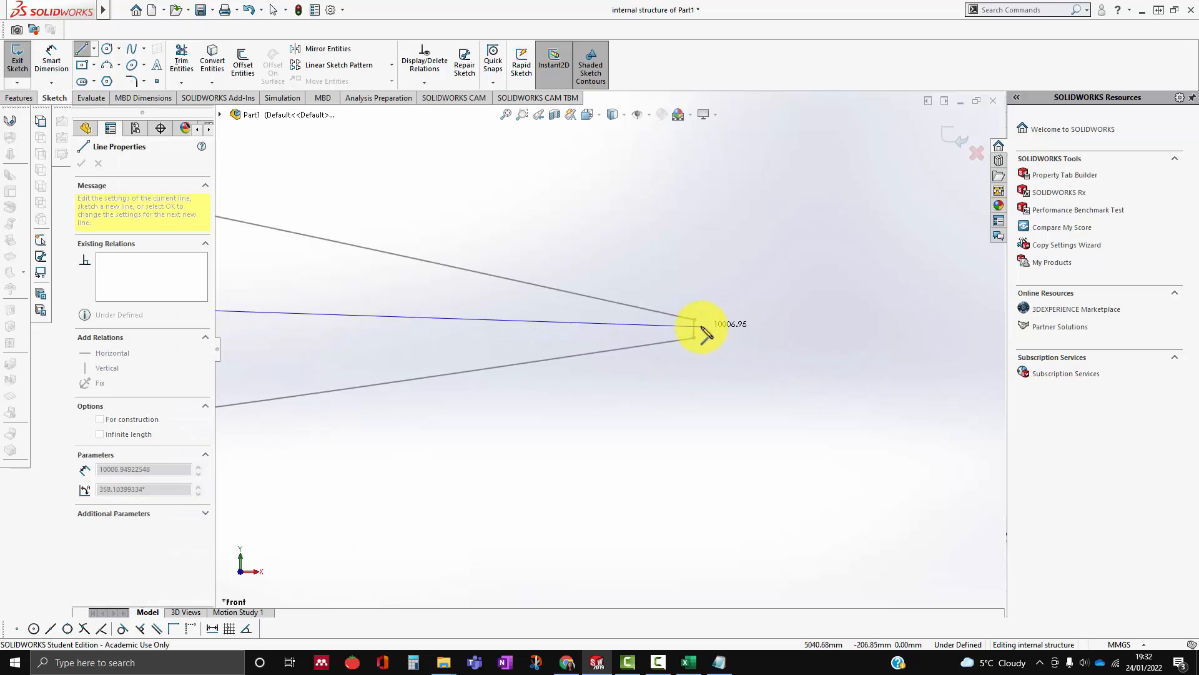
pyautogui.click(707, 331)
pyautogui.scroll(7, 706, 330)
pyautogui.press('Escape')
pyautogui.click(500, 330)
pyautogui.click(150, 362)
pyautogui.scroll(3, 352, 390)
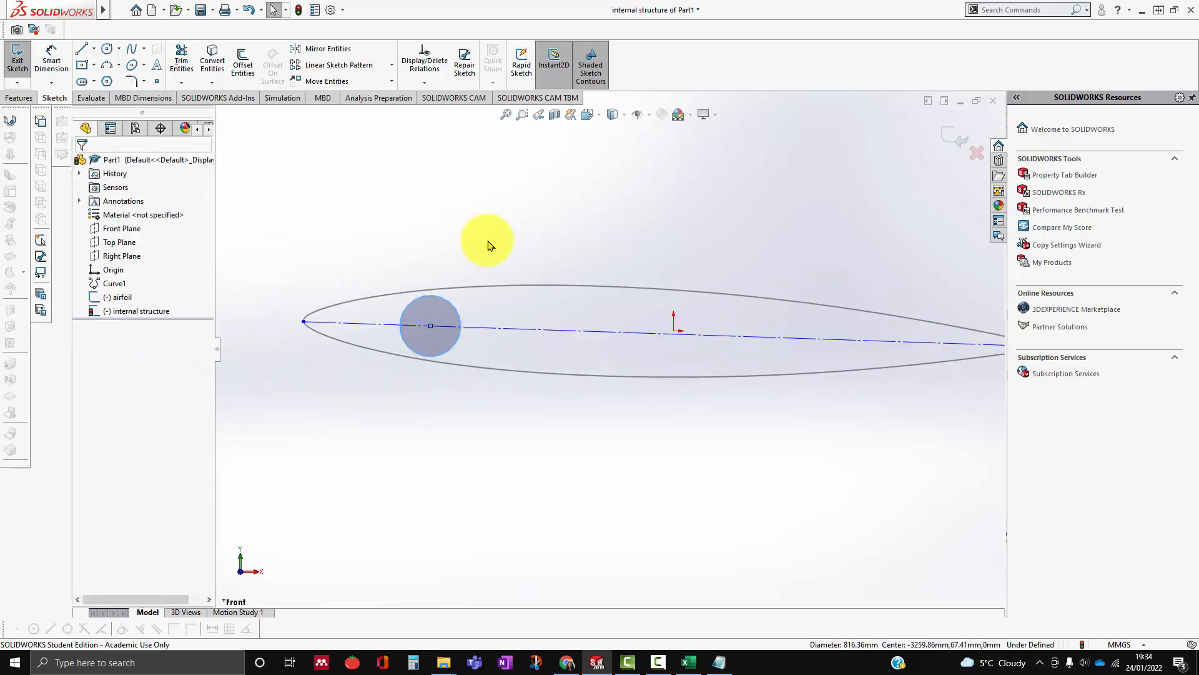
# Sketch further circles centred on the construction line behind the first one, making a row of four inside the airfoil.
pyautogui.click(107, 54)
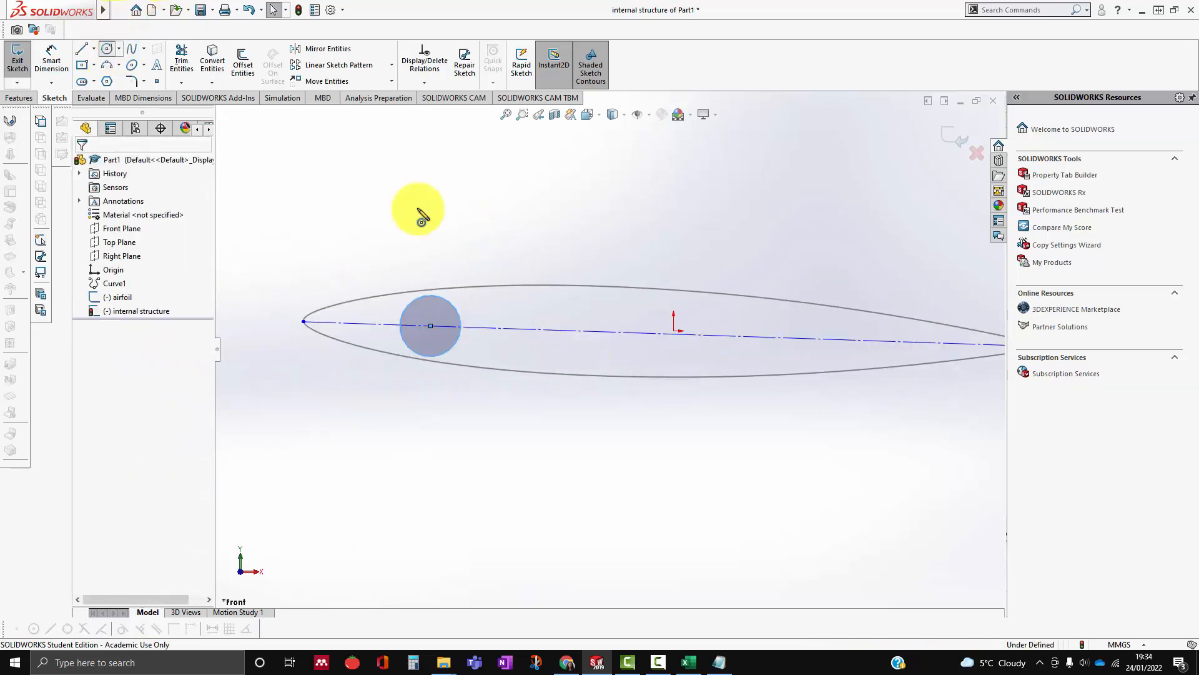
pyautogui.click(537, 329)
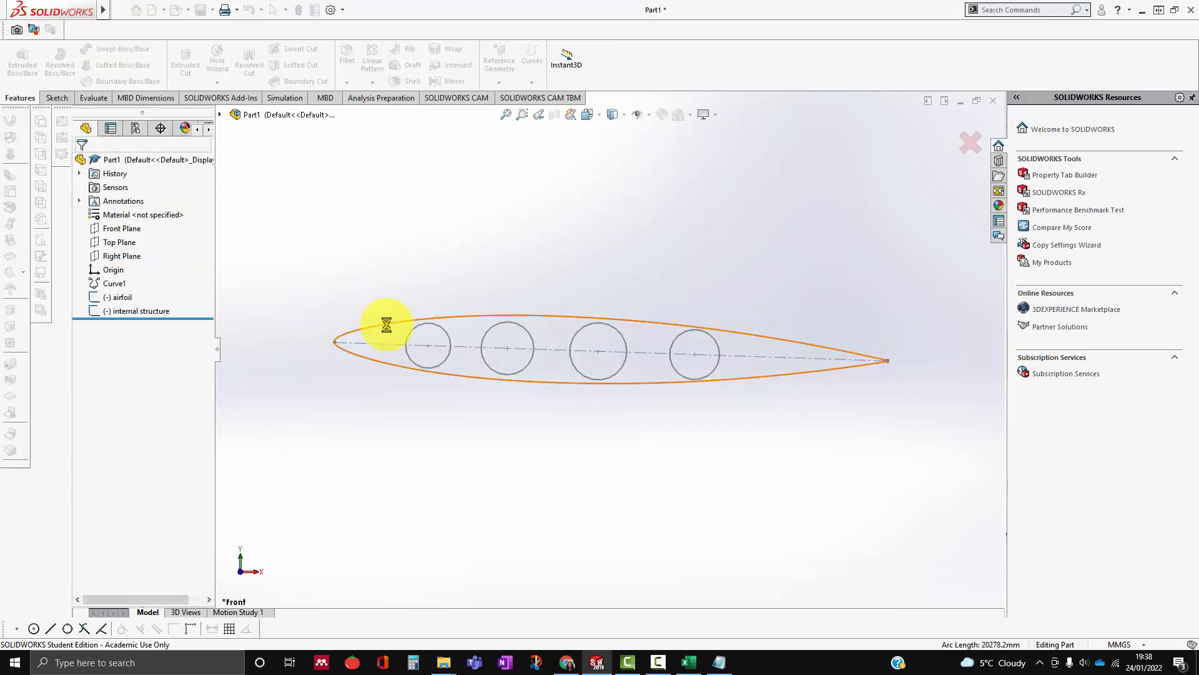
# Extrude the airfoil sketch with the Mid Plane end condition and a depth of 1 mm.
pyautogui.click(387, 324)
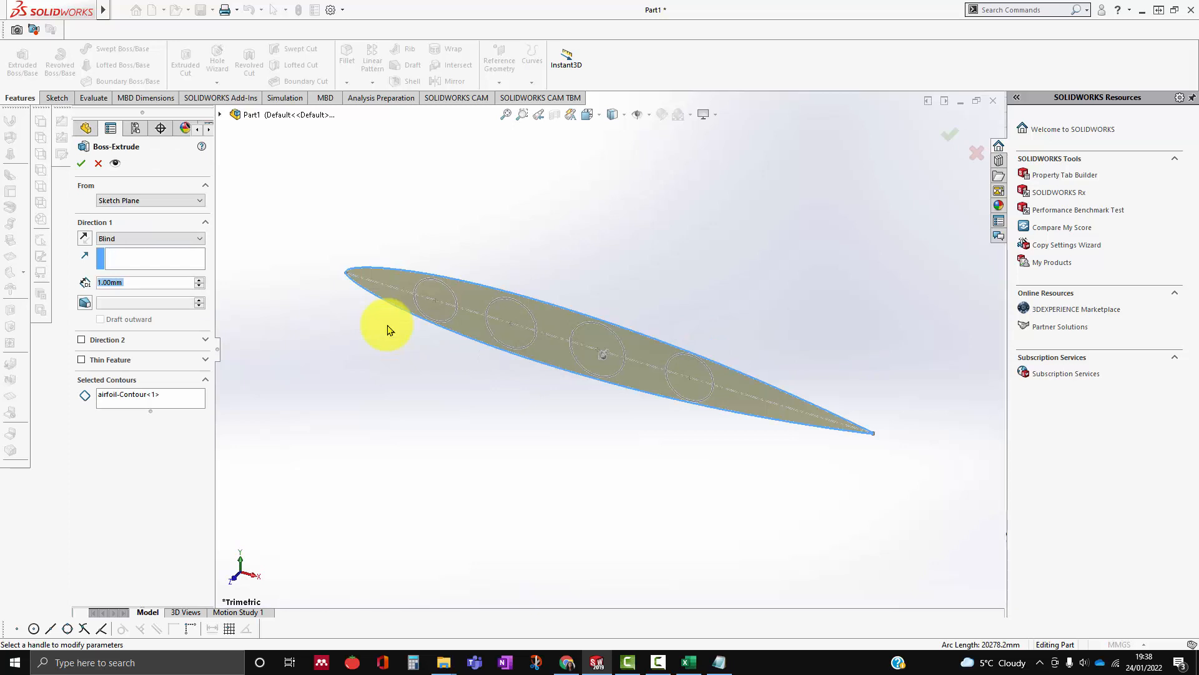
pyautogui.click(168, 240)
pyautogui.click(165, 292)
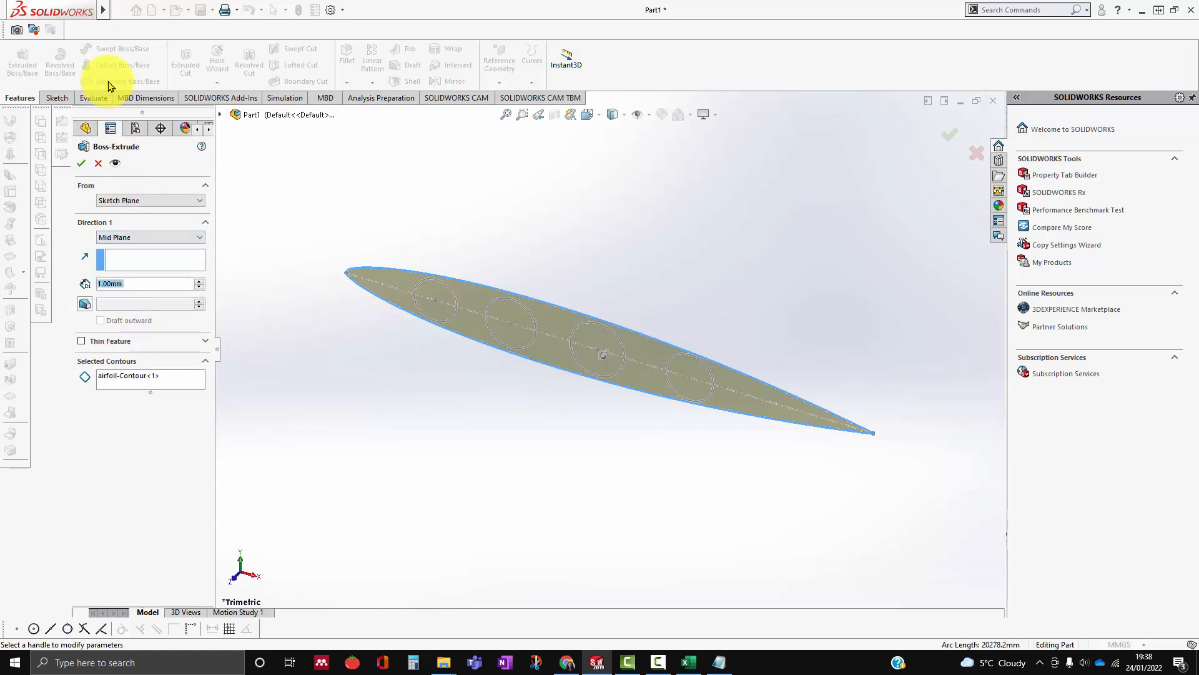
pyautogui.click(56, 97)
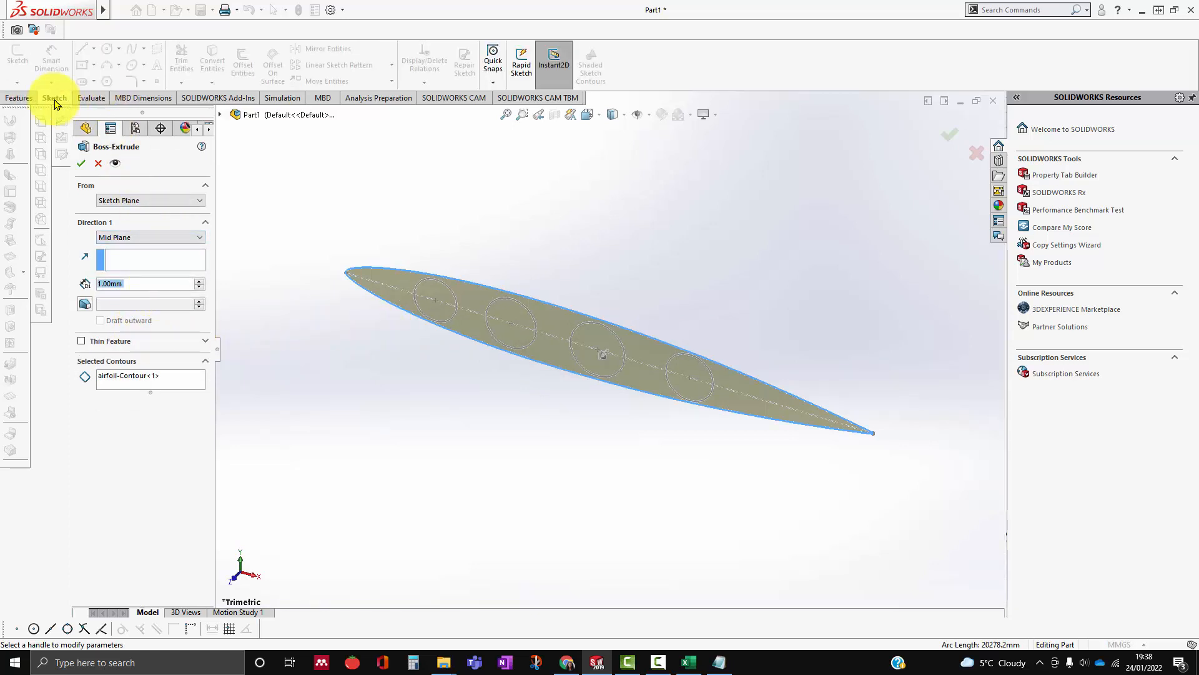
pyautogui.click(84, 166)
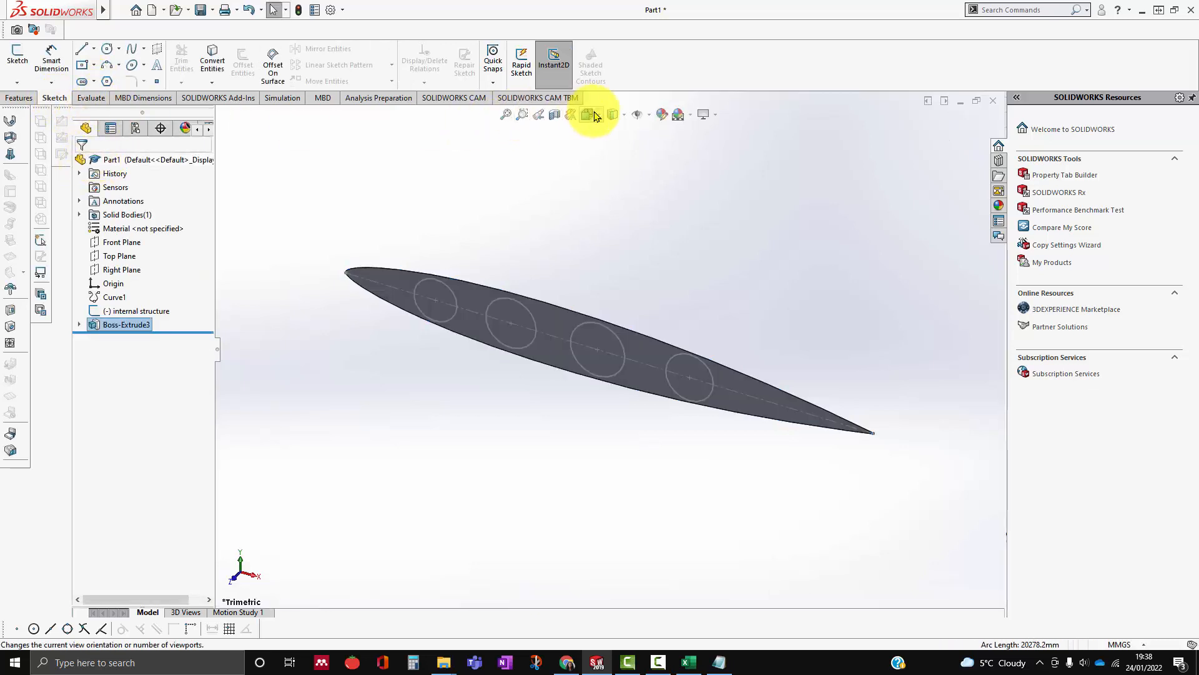
# Cut the four circles of the internal structure sketch through the rib with an Extruded Cut set to Through All - Both.
pyautogui.click(595, 117)
pyautogui.click(599, 164)
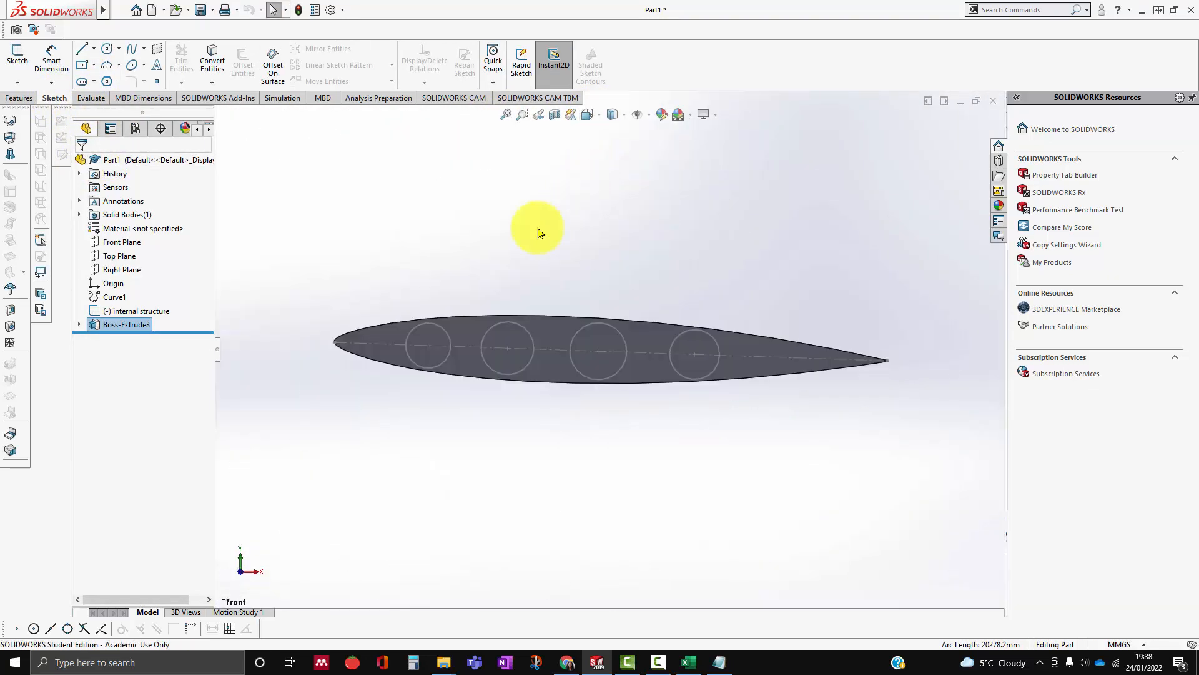
pyautogui.scroll(-2, 517, 345)
pyautogui.scroll(1, 535, 345)
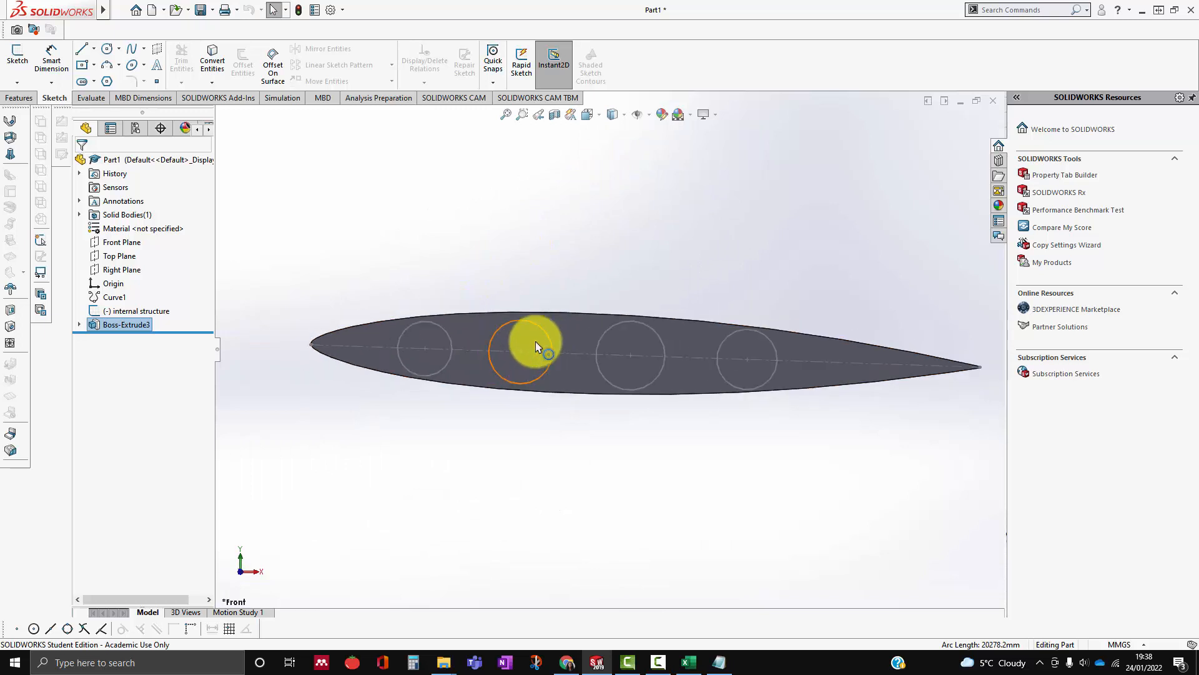
pyautogui.scroll(-1, 535, 346)
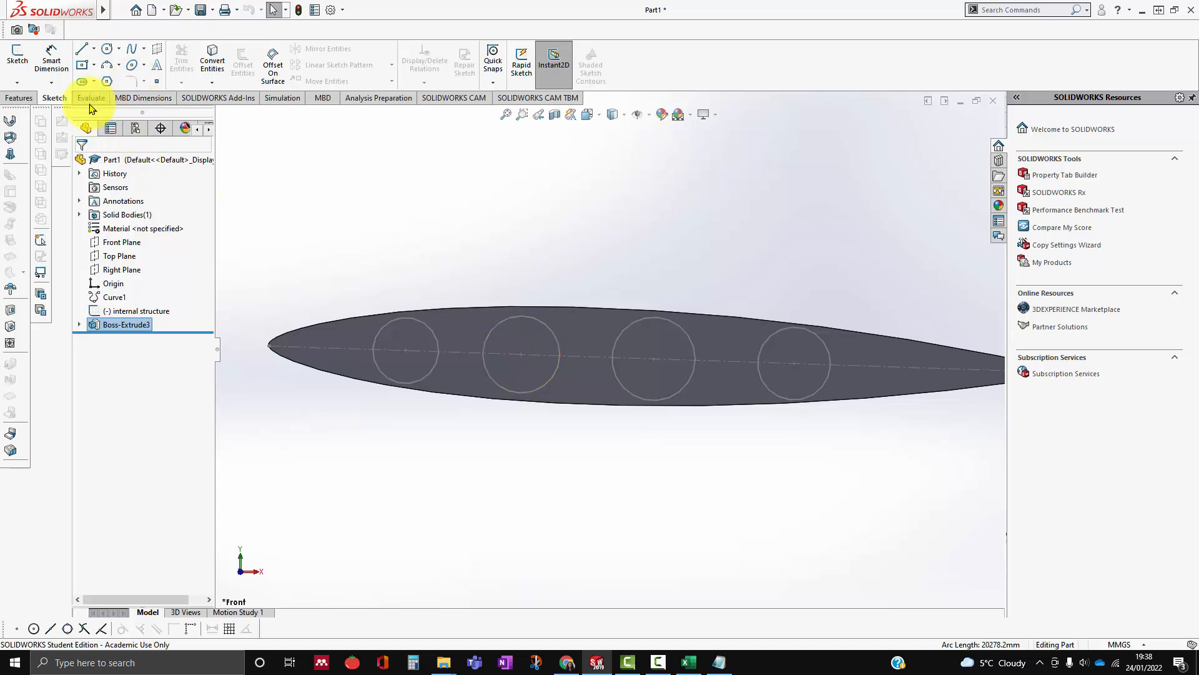
pyautogui.click(13, 98)
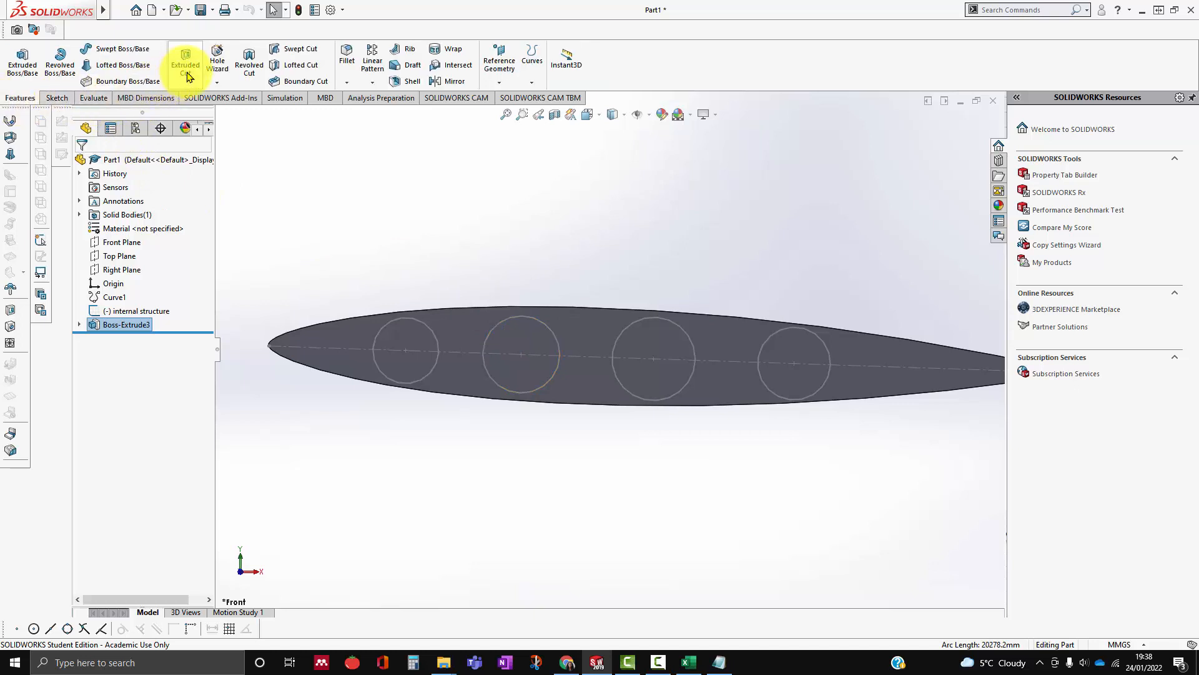
pyautogui.click(187, 75)
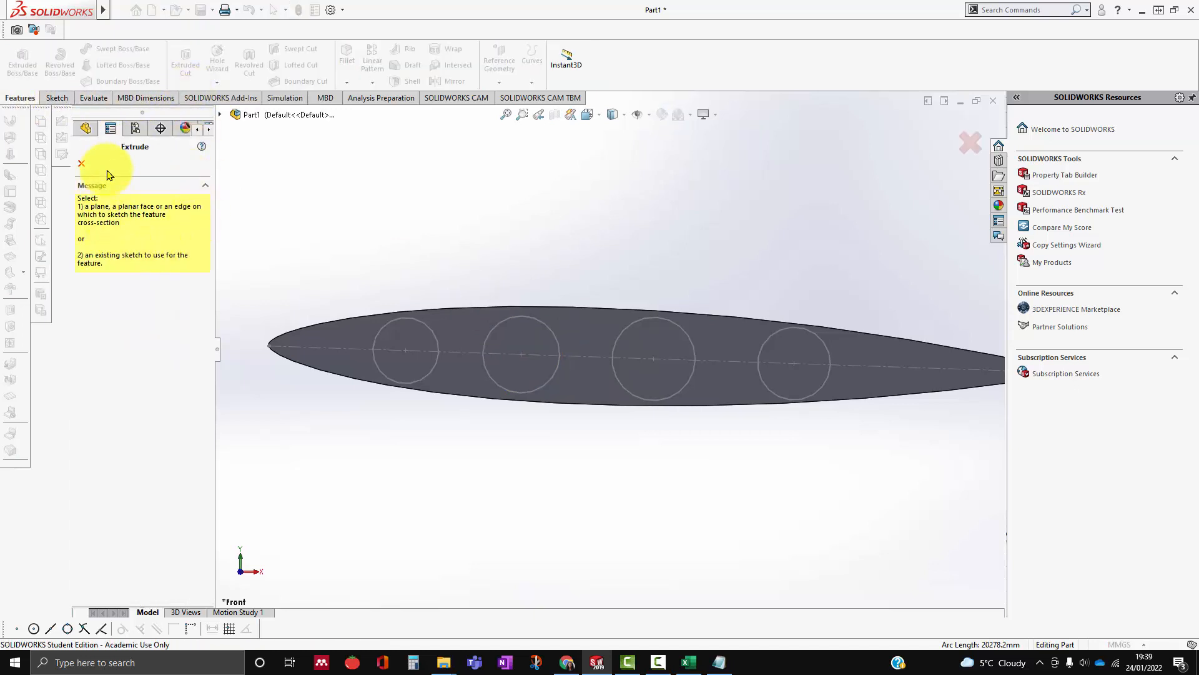
pyautogui.click(392, 330)
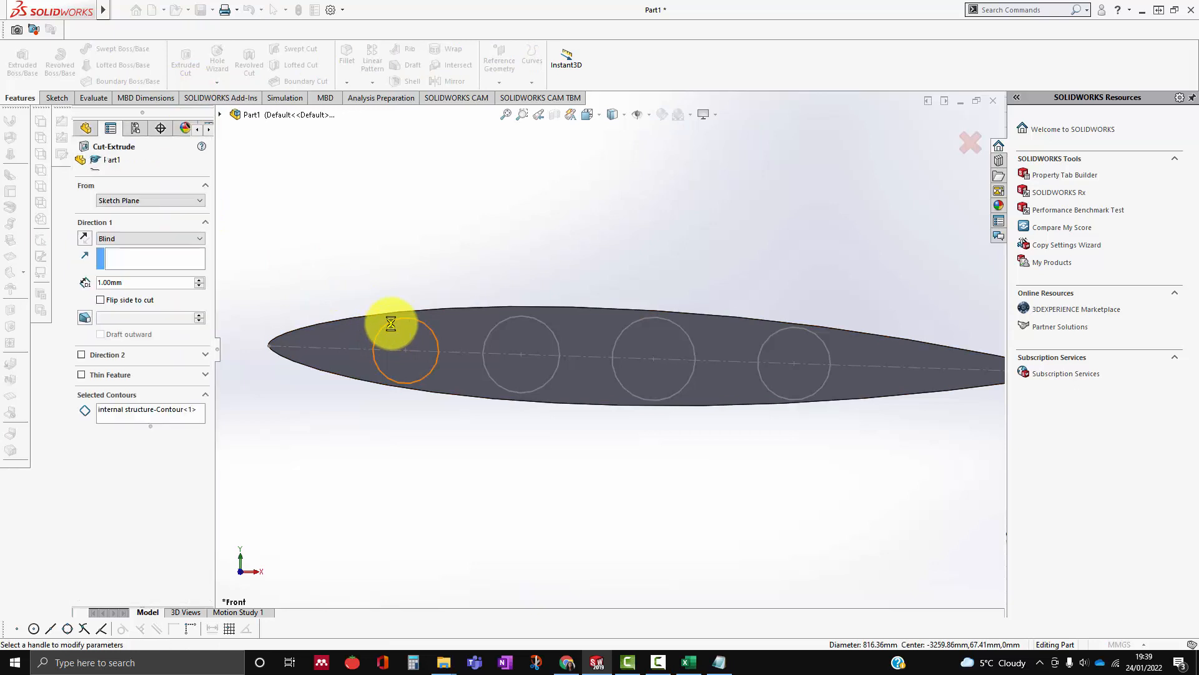
pyautogui.click(149, 410)
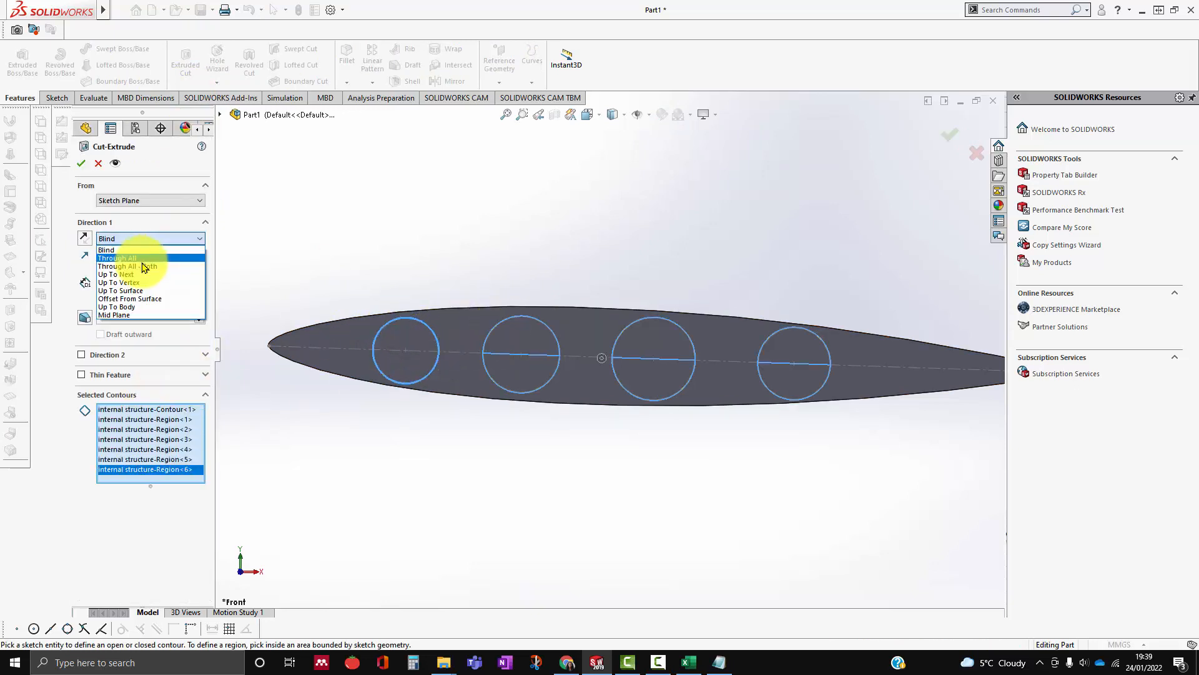
pyautogui.click(147, 264)
pyautogui.click(81, 164)
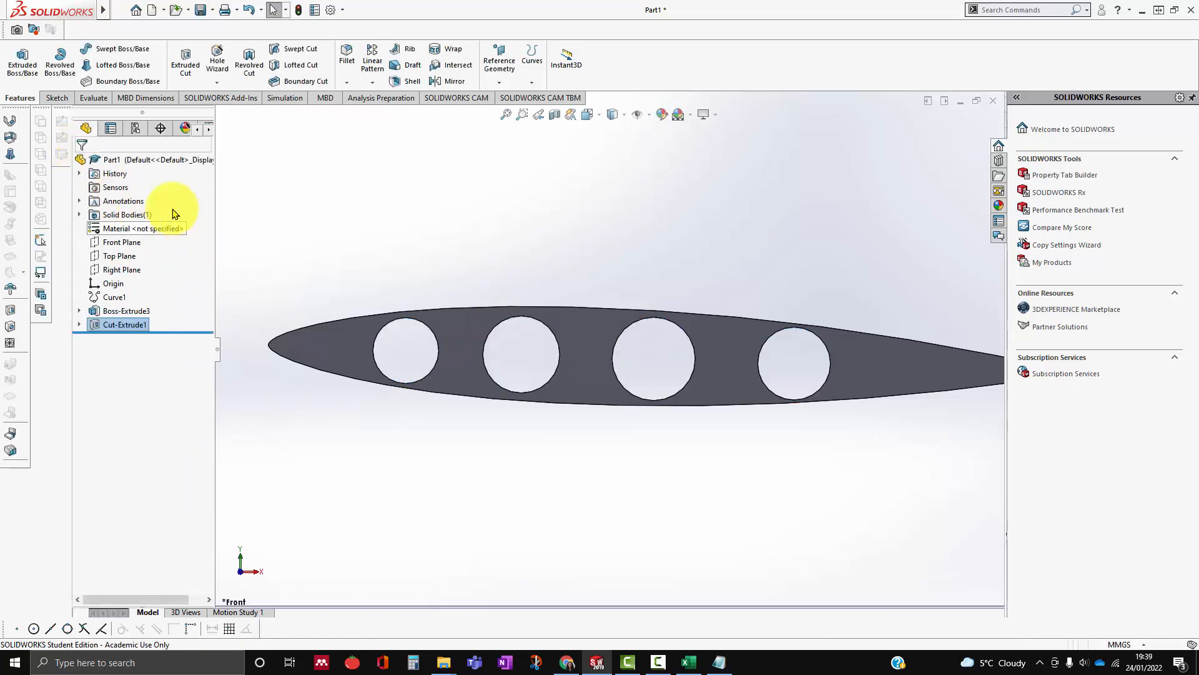
# Edit the rib's boss extrusion and set its Mid Plane depth to 100 mm.
pyautogui.moveTo(536, 348); pyautogui.dragTo(517, 456, button='middle')
pyautogui.moveTo(598, 450); pyautogui.dragTo(565, 423, button='middle')
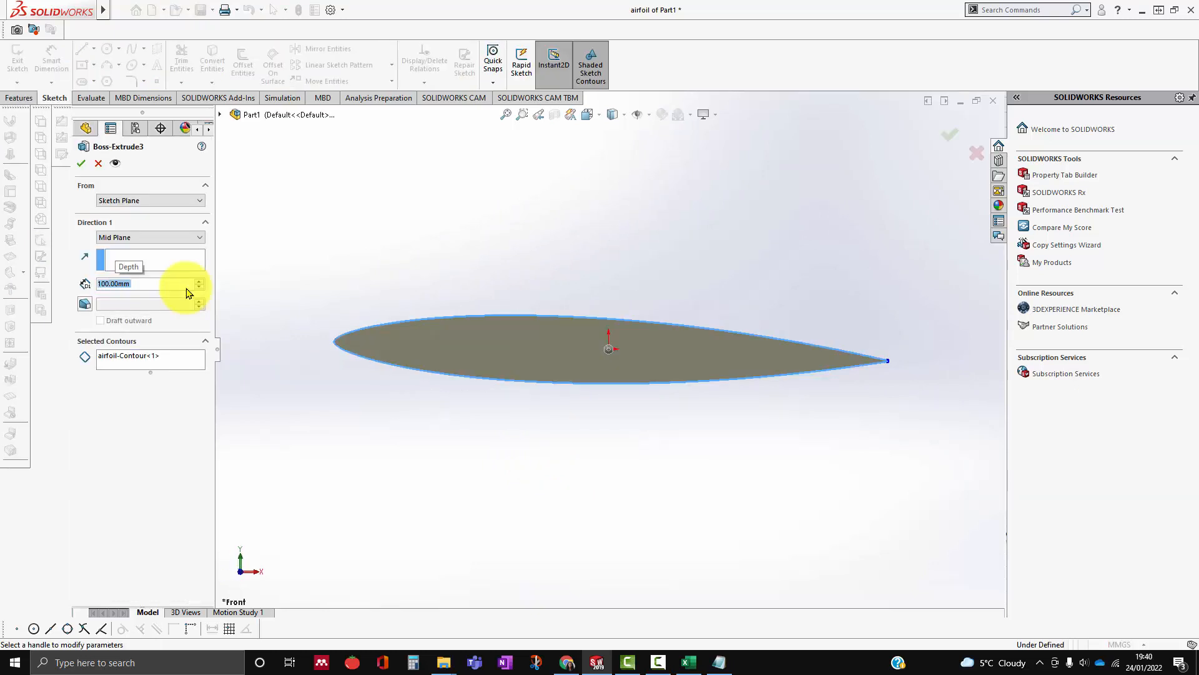
pyautogui.click(81, 163)
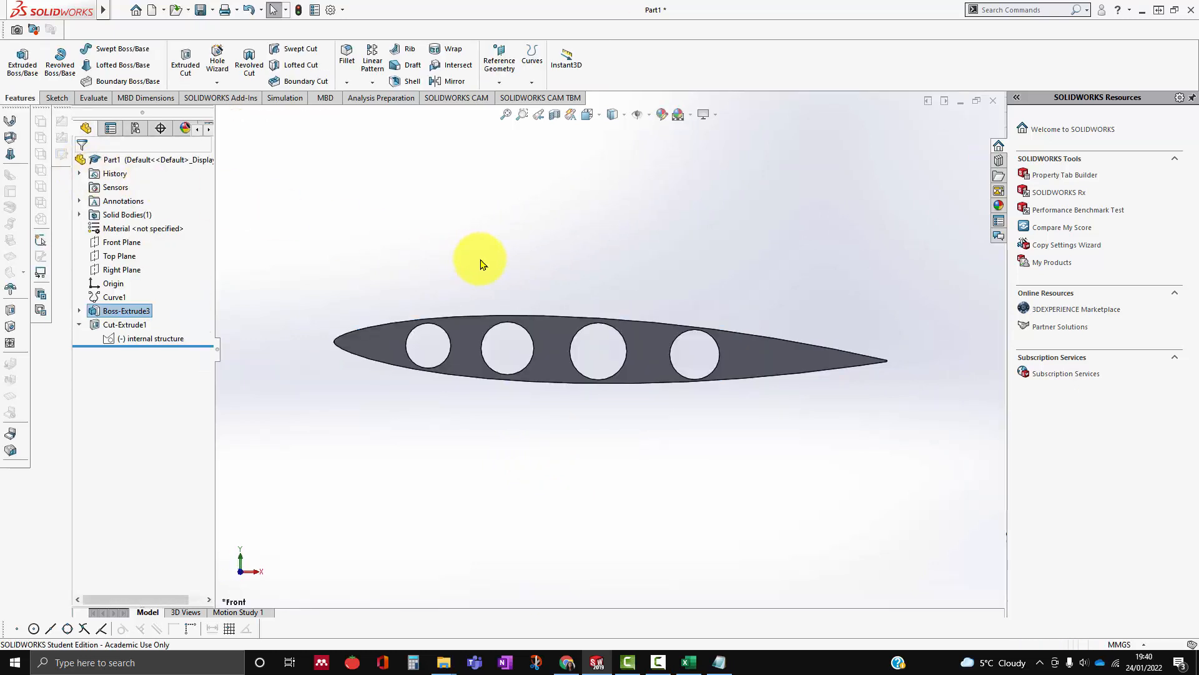
pyautogui.moveTo(480, 263); pyautogui.dragTo(536, 319, button='middle')
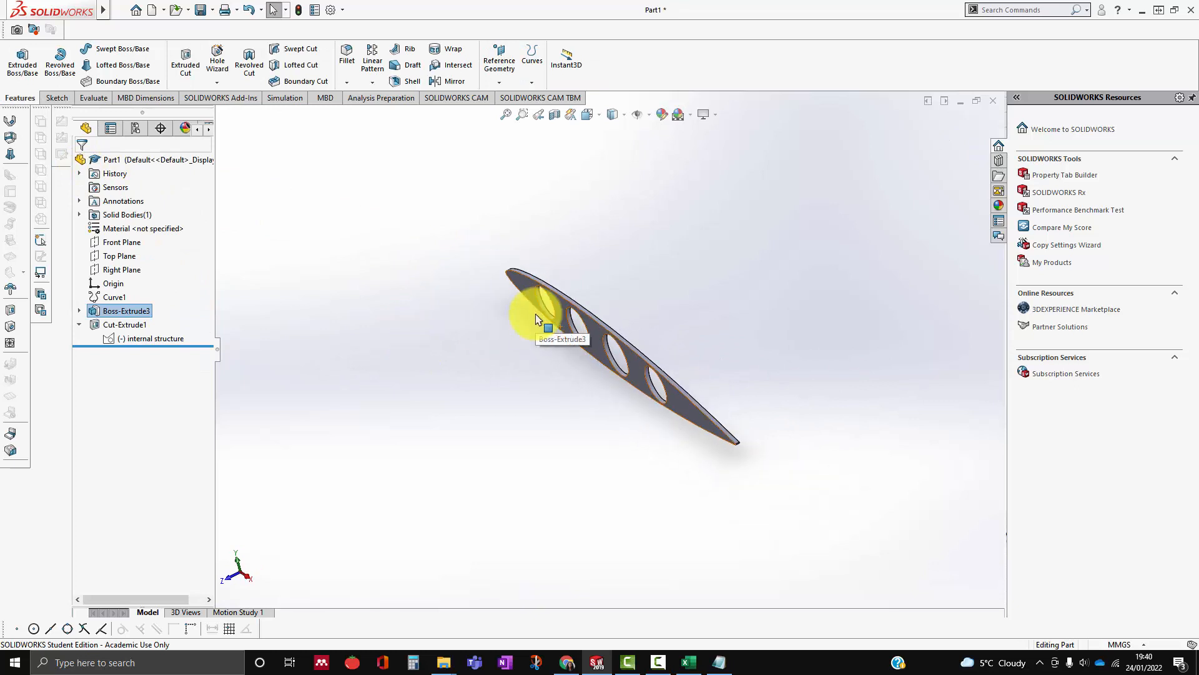
pyautogui.moveTo(718, 397); pyautogui.dragTo(682, 376, button='middle')
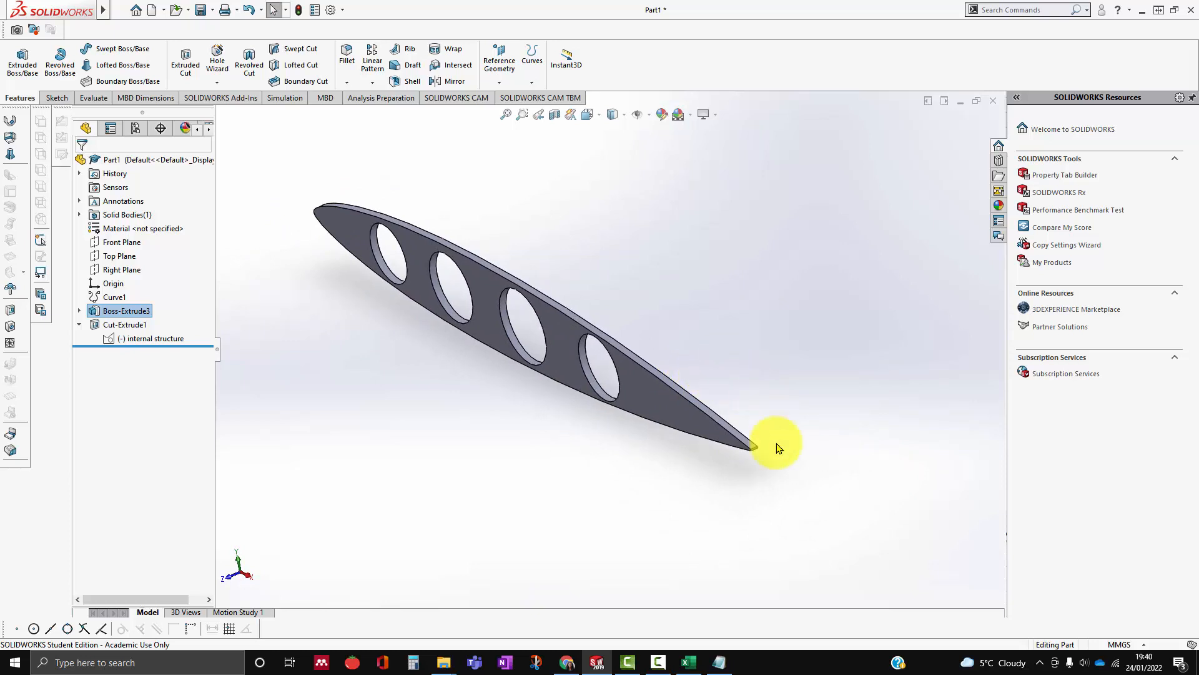
pyautogui.scroll(-6, 720, 423)
pyautogui.scroll(6, 698, 415)
pyautogui.moveTo(393, 347); pyautogui.dragTo(405, 325, button='middle')
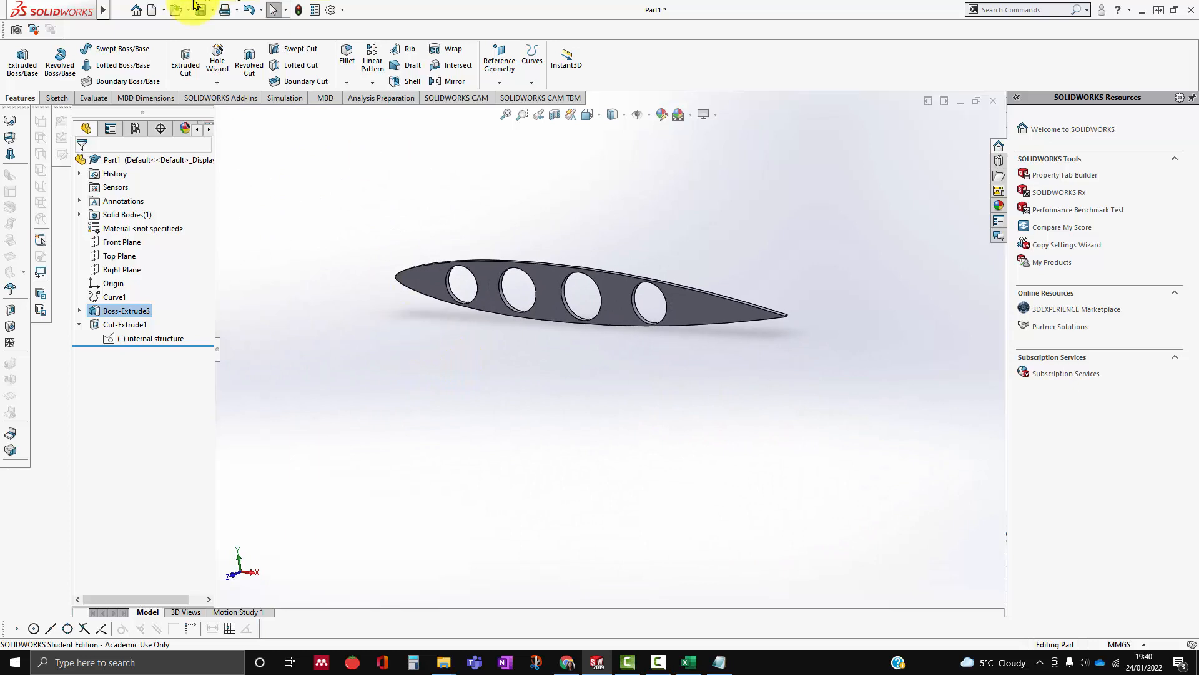